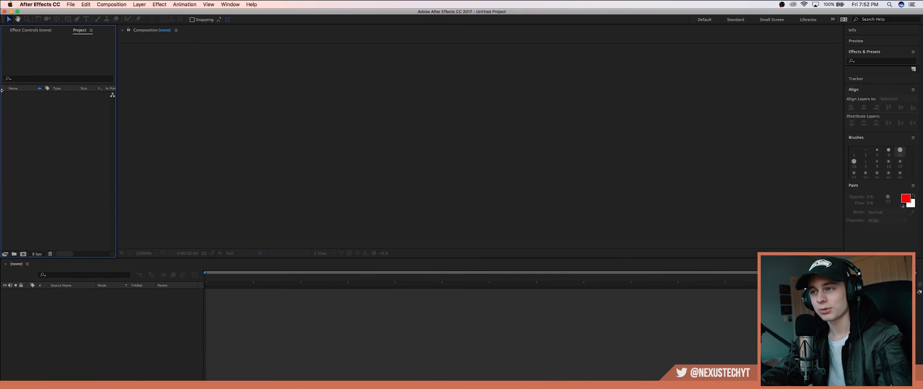
Create a composition named 'MG Tut' at 1920×1080, 30 fps, 15 seconds long
left_click(112, 4)
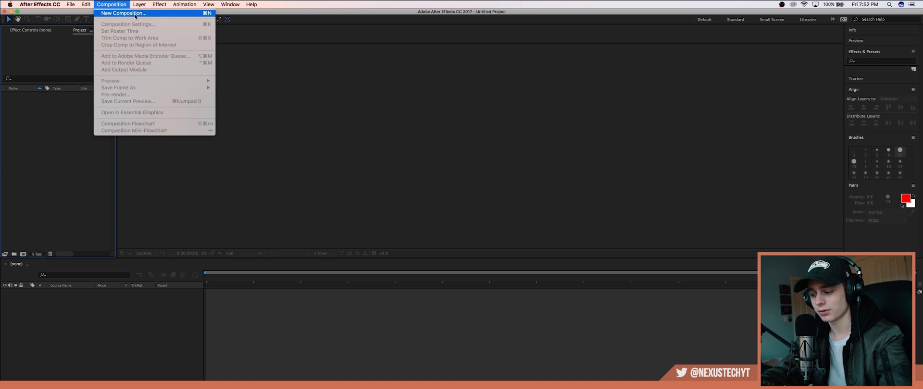
left_click(129, 14)
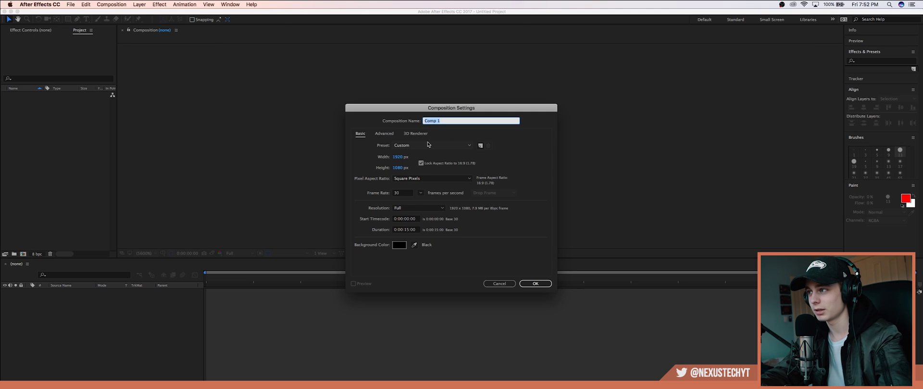
type("Mo")
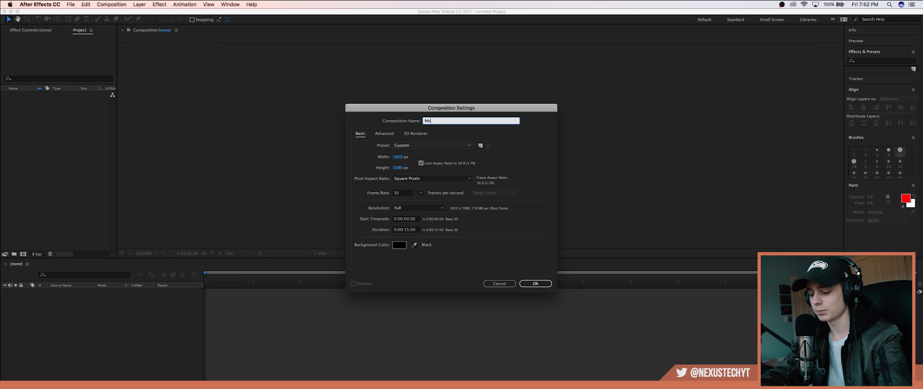
type(" T")
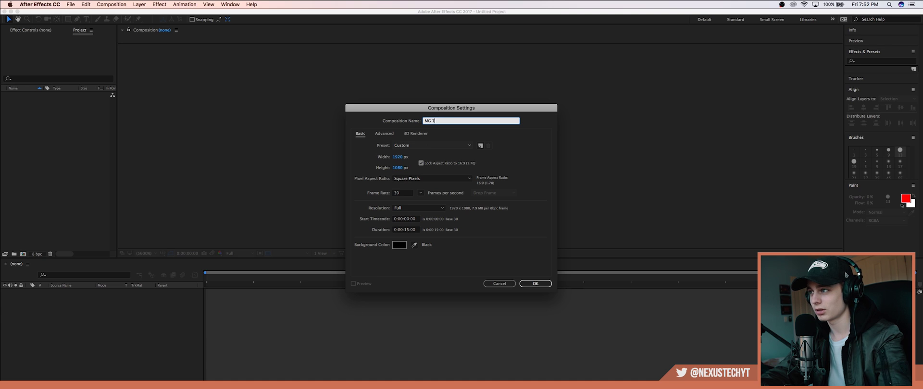
type("ut")
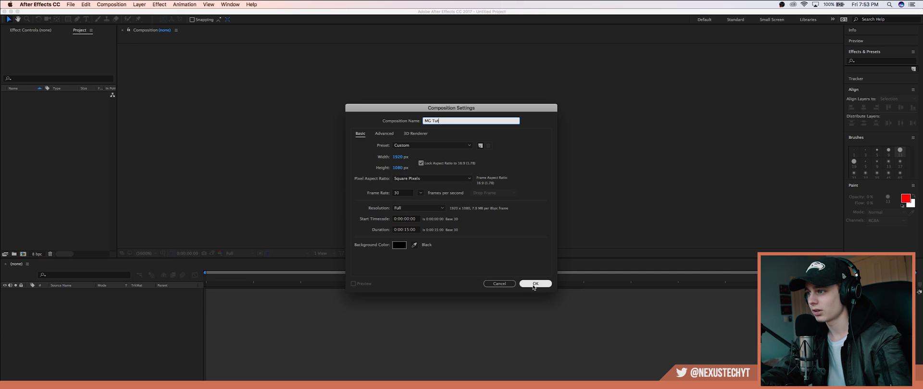
left_click(535, 284)
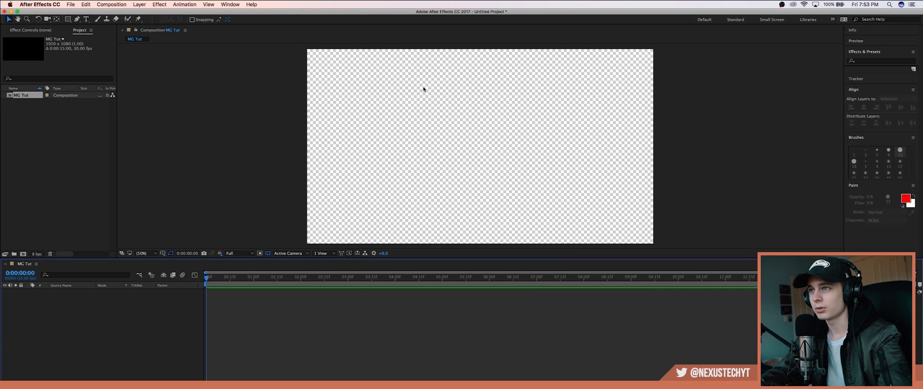
Add a full-frame solid layer, Dark Gray Solid 1, colored dark gray 333333
left_click(68, 19)
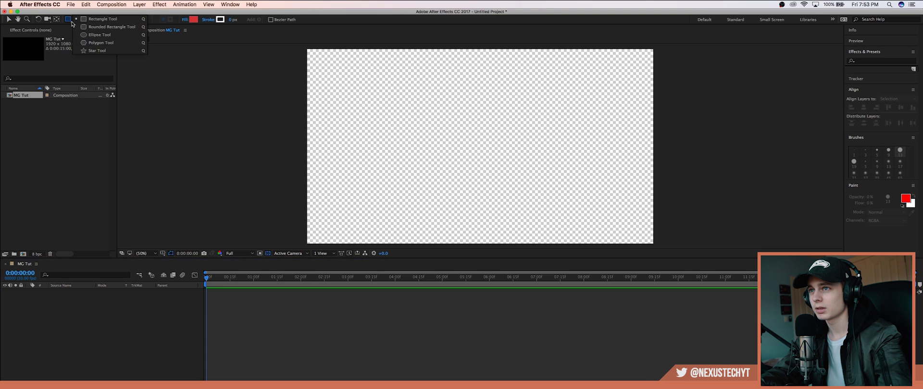
key("v")
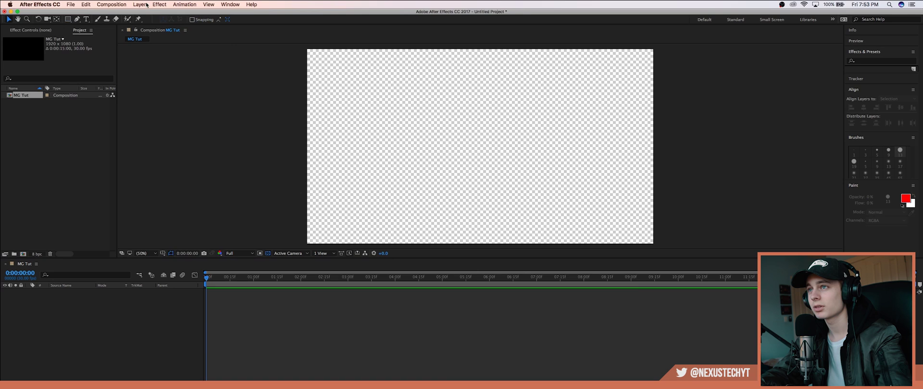
left_click(147, 5)
mouse_move(150, 13)
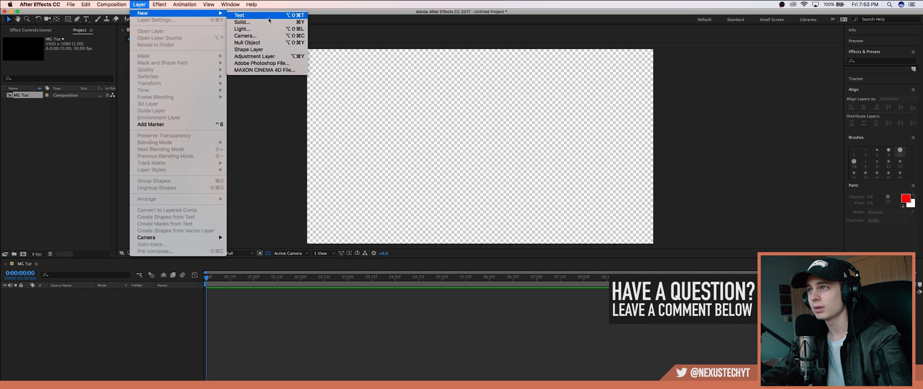
left_click(252, 21)
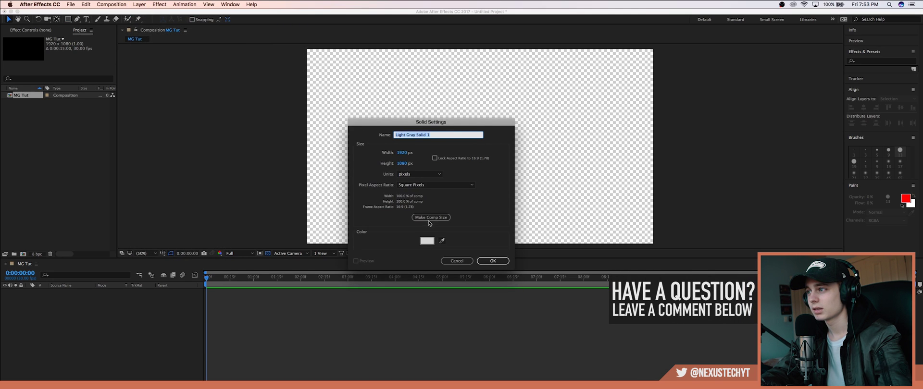
left_click(426, 240)
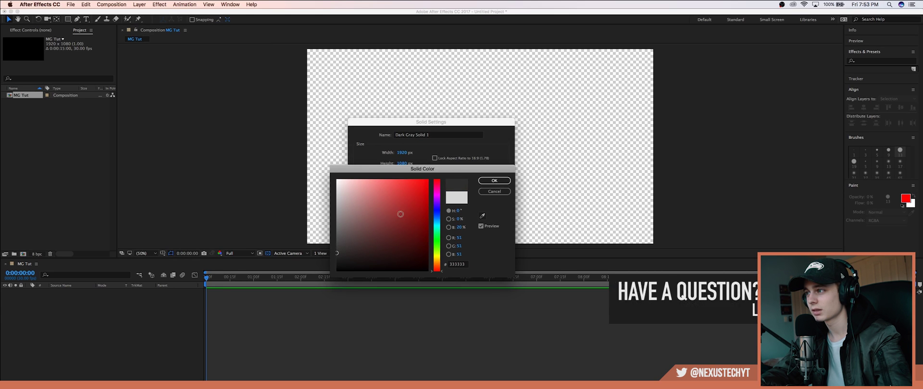
left_click(483, 181)
left_click(482, 261)
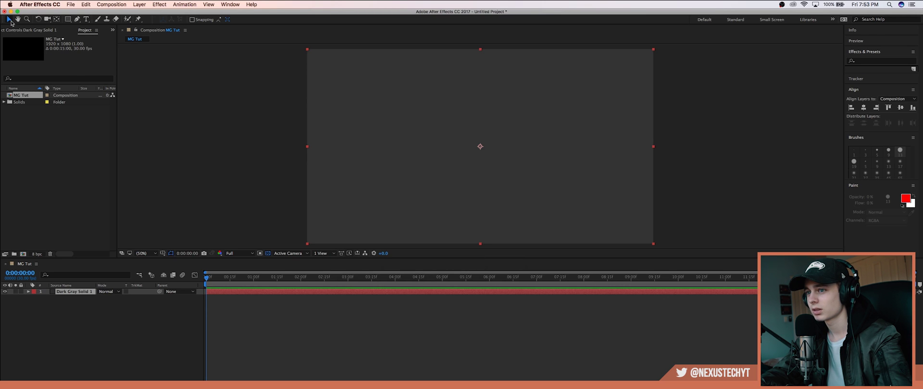
Reveal the solid's Transform properties, undoing trial moves of the solid
left_click(195, 130)
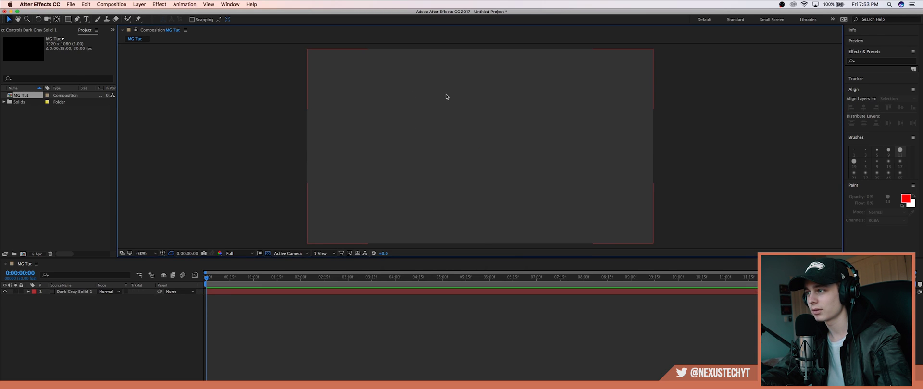
left_click_drag(384, 146, 418, 157)
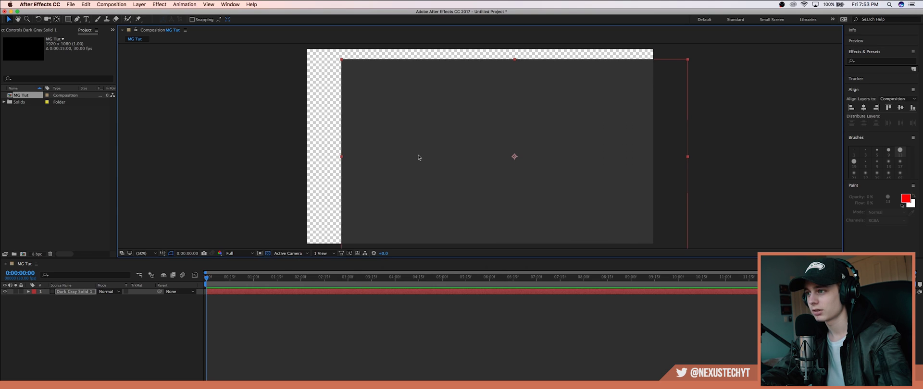
key("super+z")
left_click(194, 150)
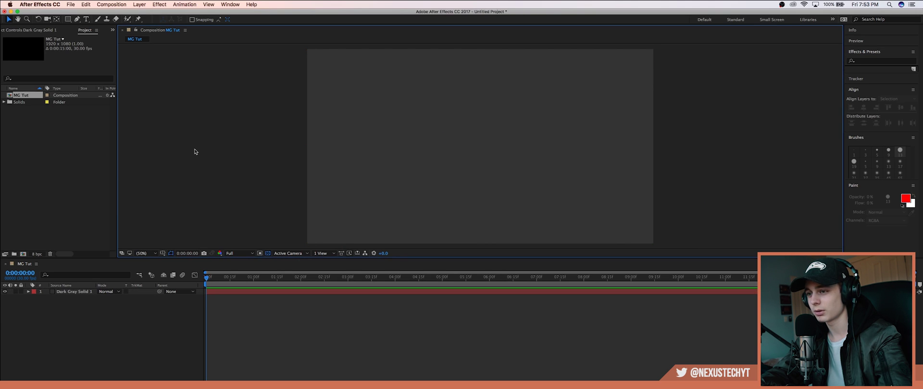
left_click(28, 292)
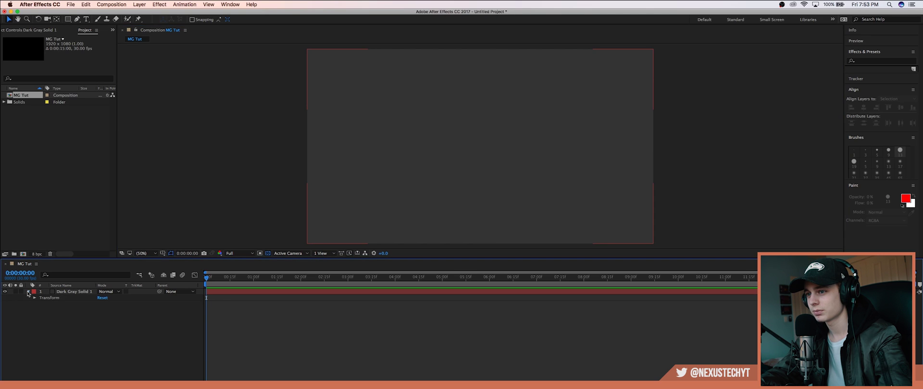
left_click(34, 298)
left_click_drag(326, 176, 359, 167)
key("super+Home")
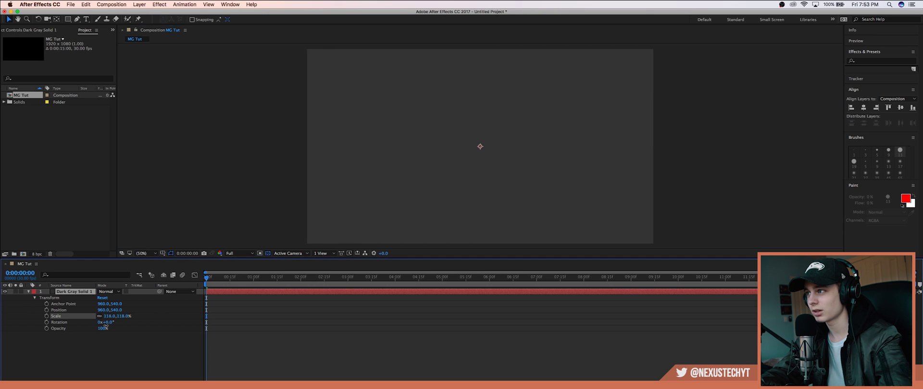
Raise the solid above the frame to Position 960,-685 with a keyframe at 0:00
left_click_drag(107, 317, 149, 336)
left_click(102, 334)
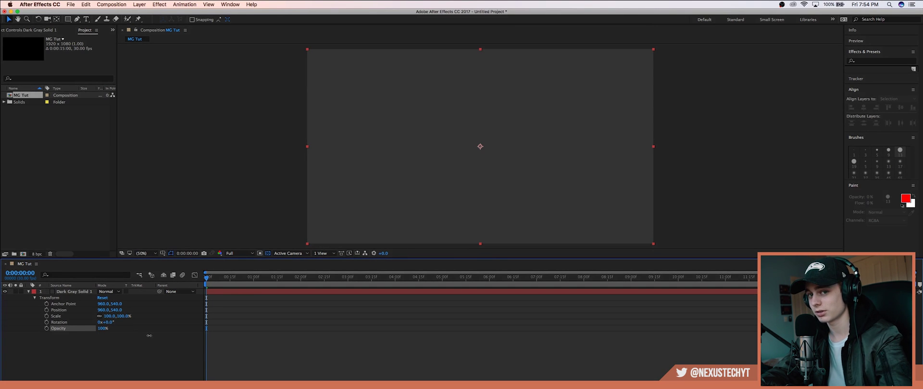
left_click(130, 351)
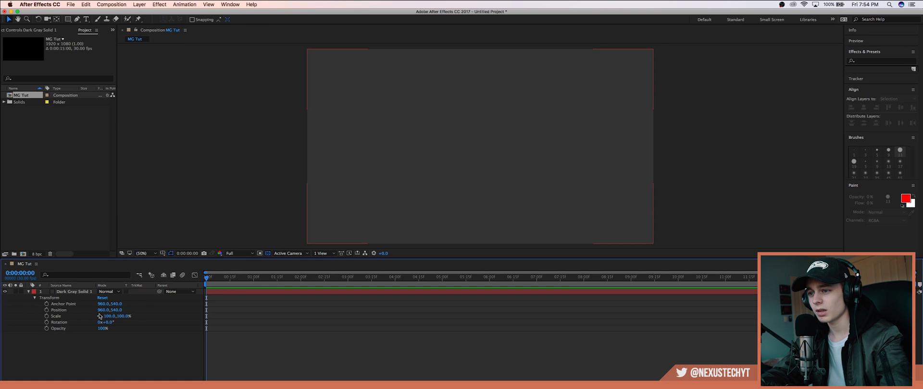
left_click_drag(102, 310, 83, 350)
key("ctrl+z")
left_click_drag(118, 310, 55, 313)
key("F2")
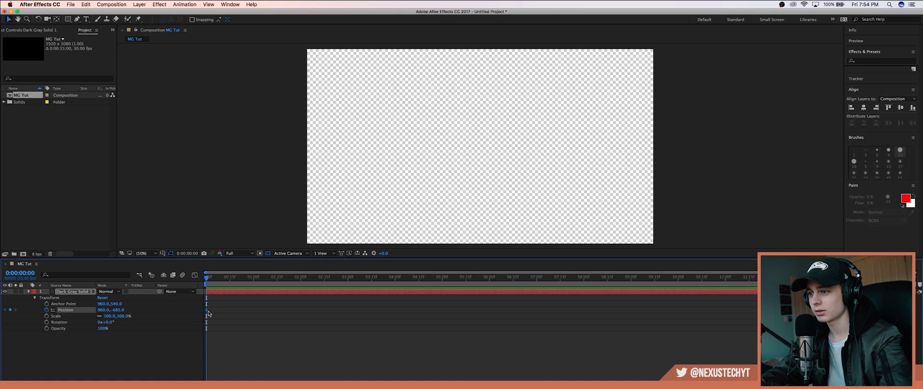
Keyframe the solid centred at 960,540 near one second and preview the drop
left_click_drag(207, 277, 253, 279)
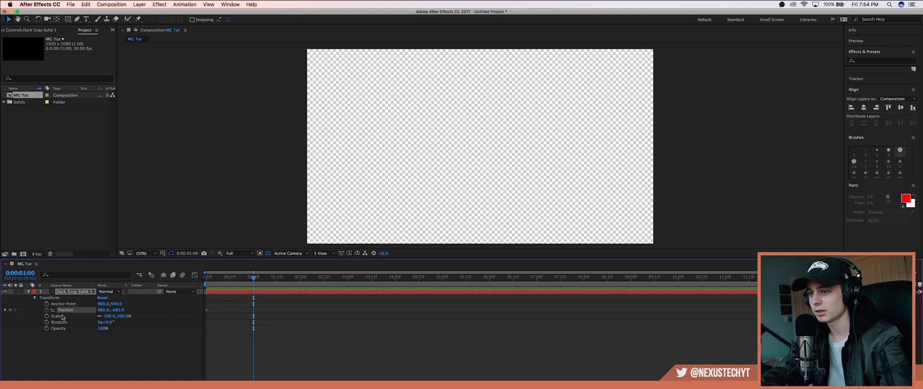
left_click_drag(116, 311, 293, 309)
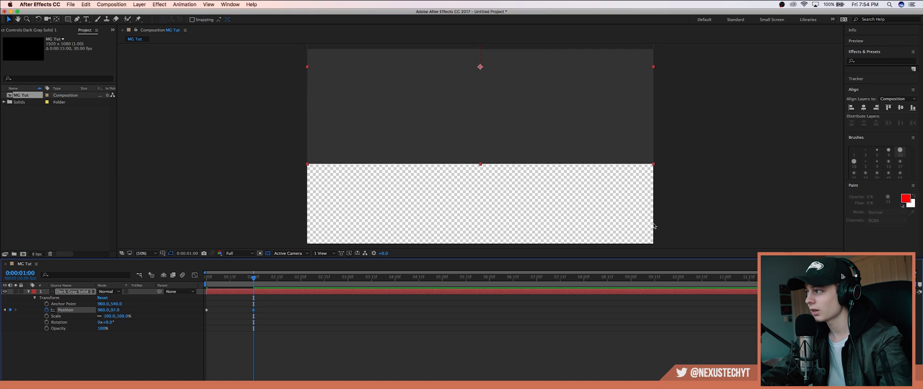
left_click(900, 108)
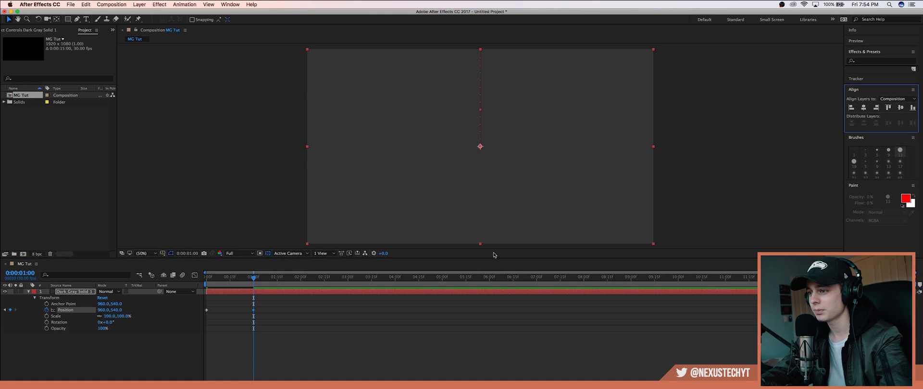
left_click_drag(264, 275, 172, 289)
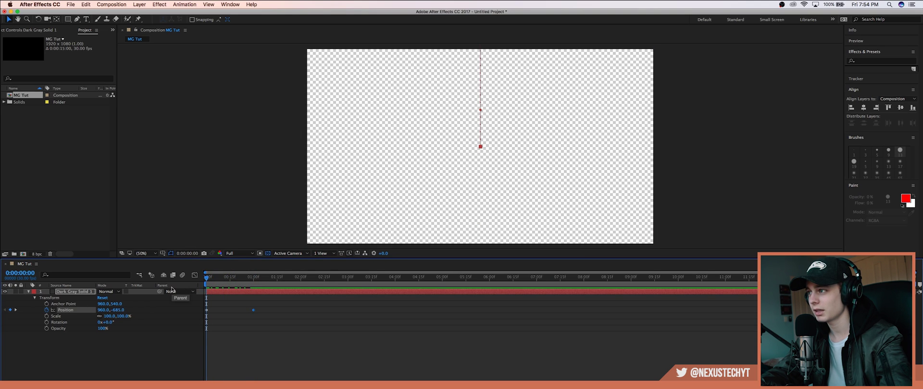
key("space")
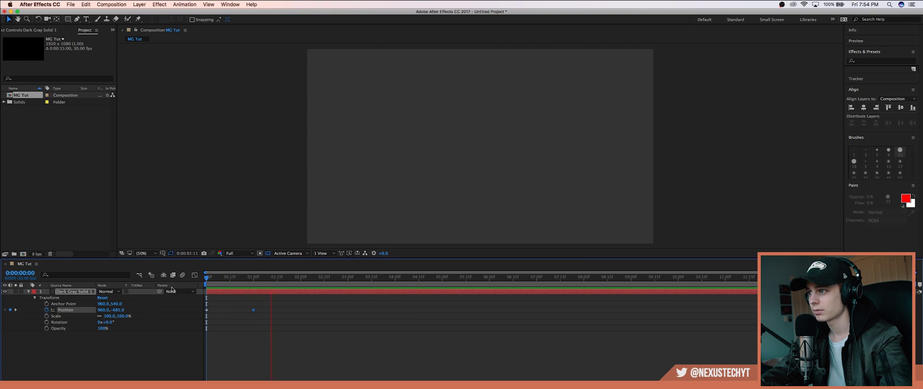
key("space")
key("Home")
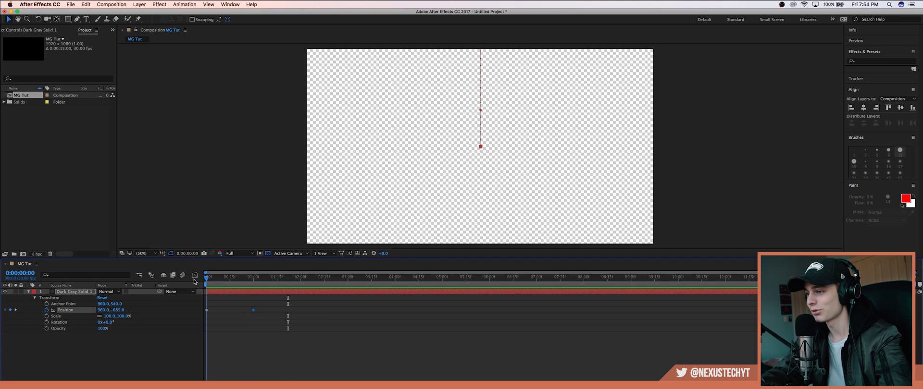
left_click_drag(211, 278, 240, 284)
key("space")
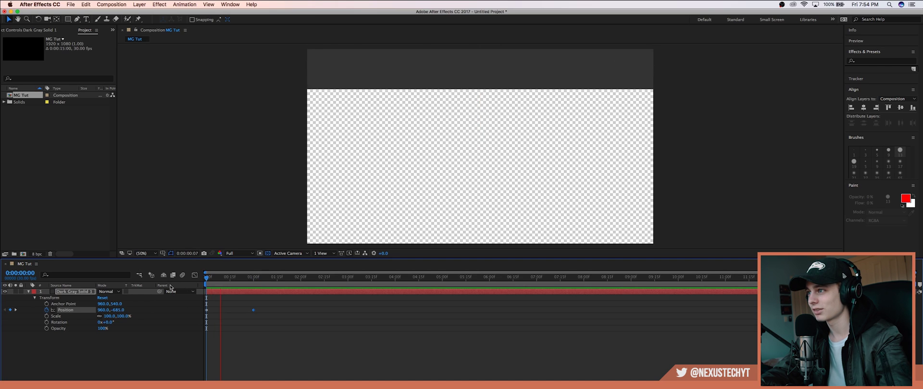
key("space")
Move the end Position keyframe earlier, to about 0:00:00:14, and preview
left_click_drag(253, 309, 225, 311)
left_click_drag(224, 277, 191, 277)
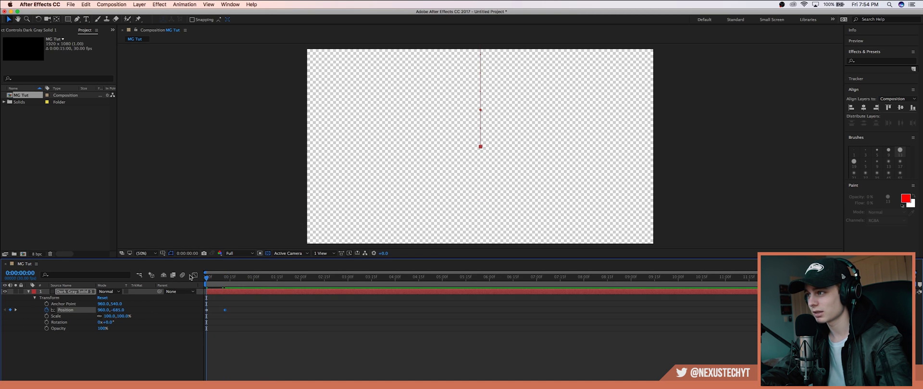
key("space")
key("space")
left_click_drag(226, 311, 219, 311)
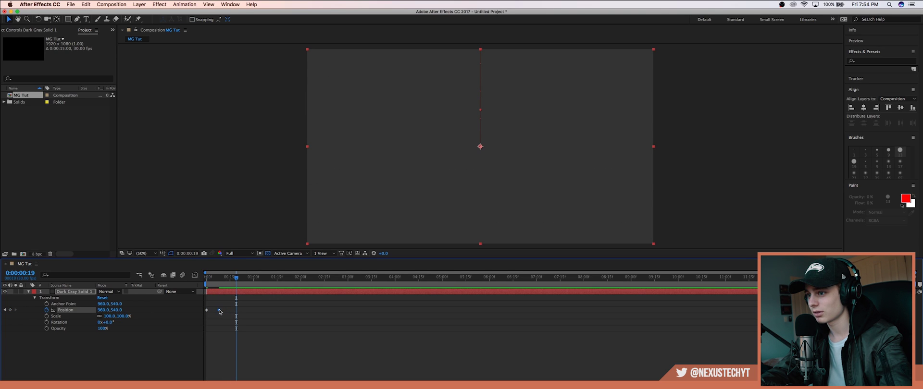
left_click(207, 278)
key("space")
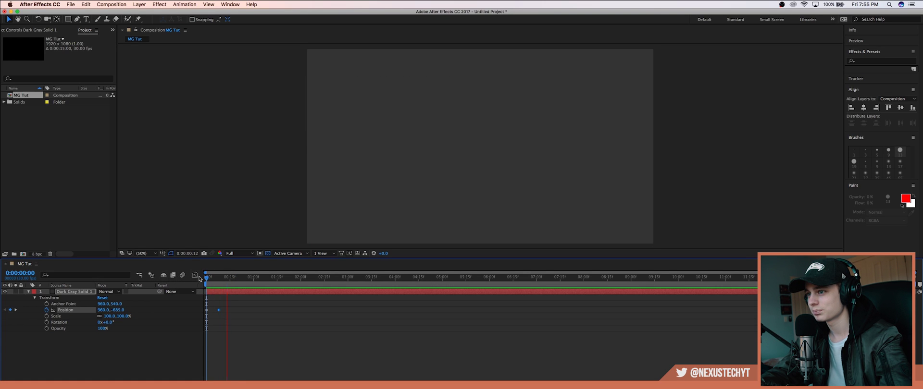
key("space")
left_click(207, 277)
key("space")
key("space")
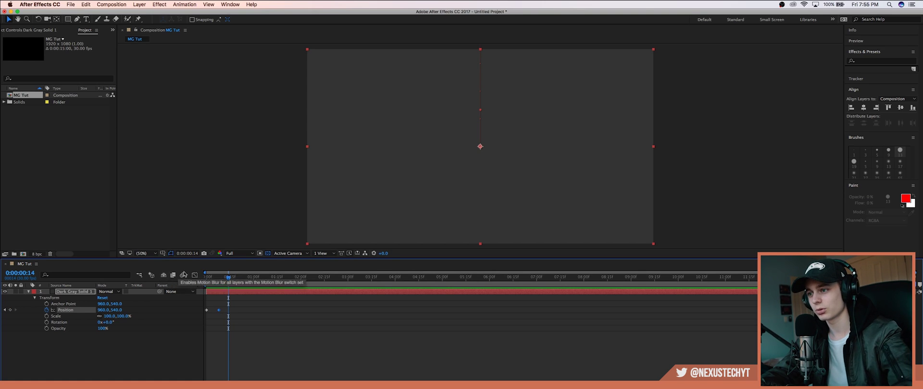
Enable composition and layer Motion Blur for the solid, then select its Position keyframes
left_click(212, 278)
key("space")
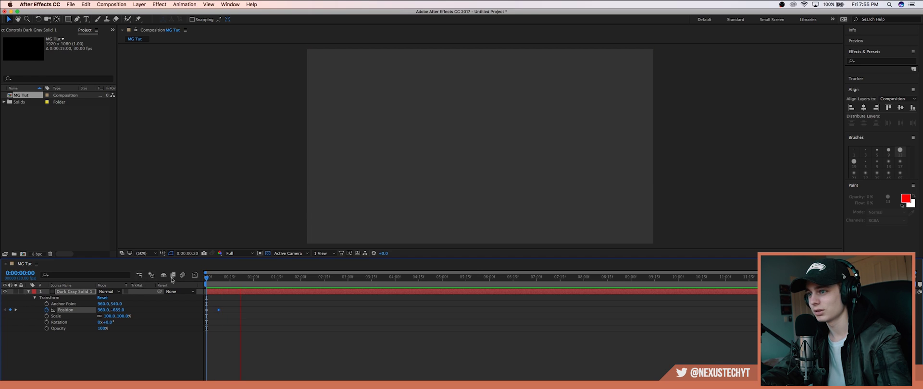
key("space")
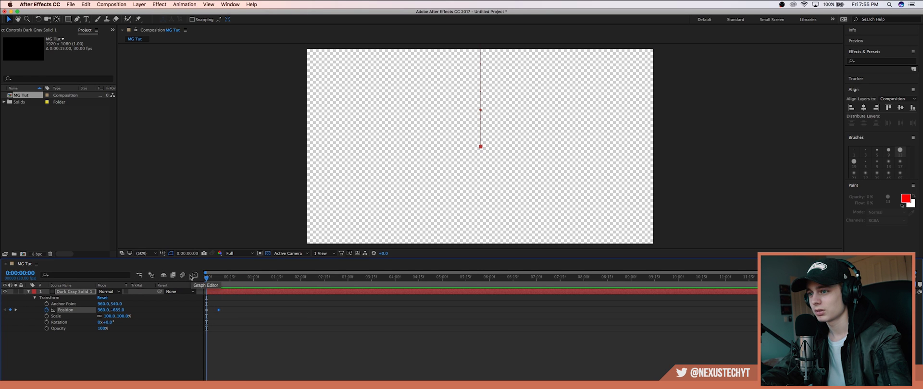
left_click(182, 274)
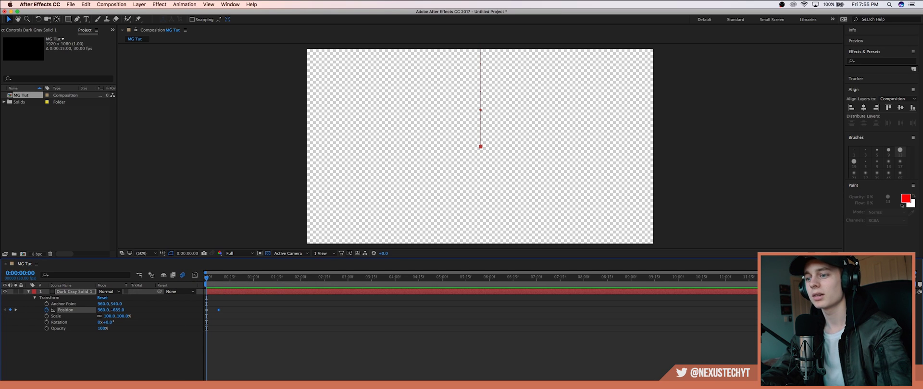
key("F4")
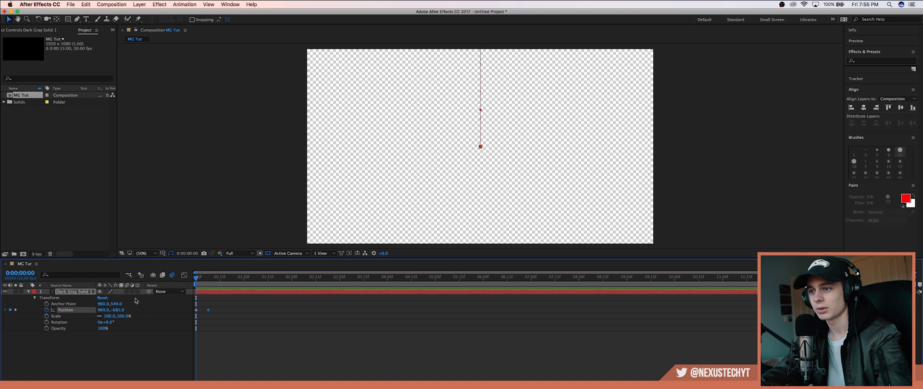
left_click(127, 292)
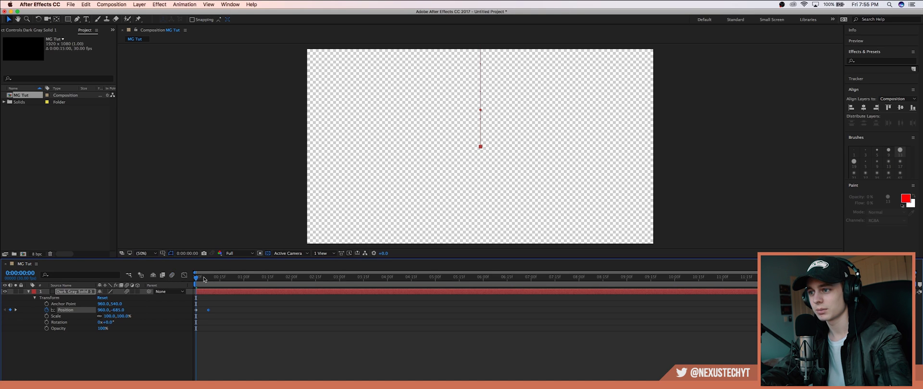
left_click_drag(204, 279, 160, 280)
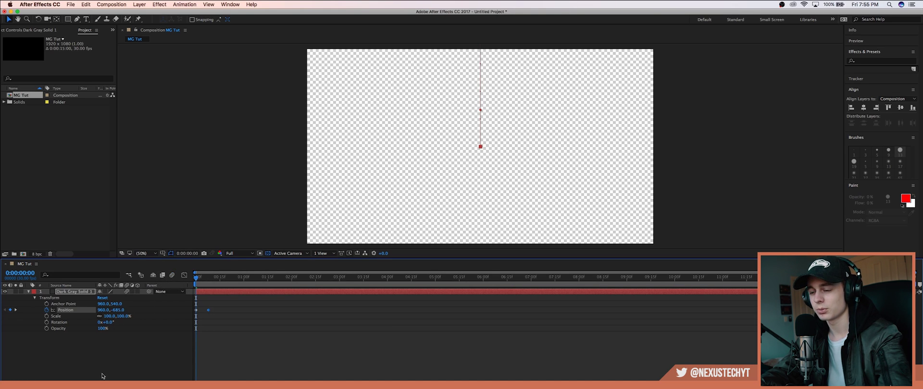
key("F4")
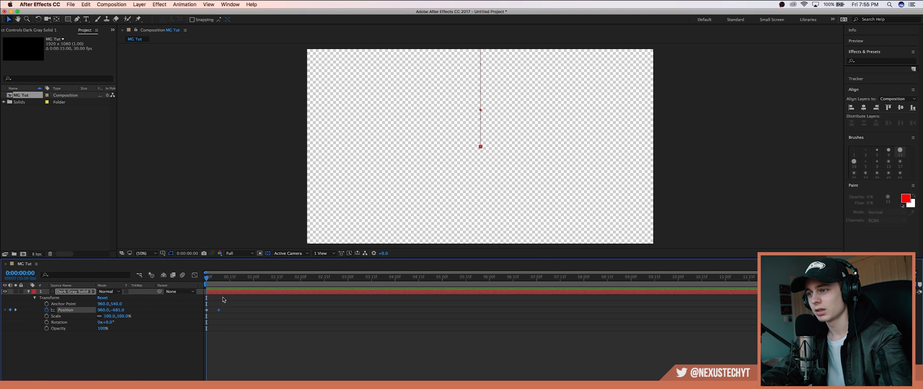
left_click_drag(234, 306, 205, 321)
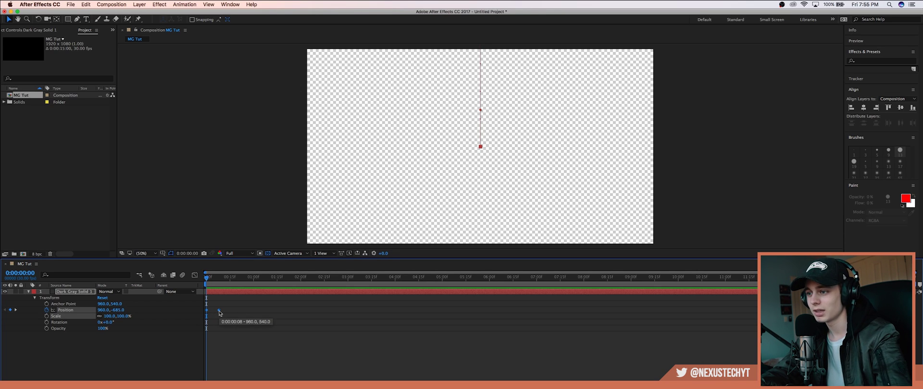
Apply Keyframe Assistant > Easy Ease to the solid's Position keyframes and preview
right_click(219, 313)
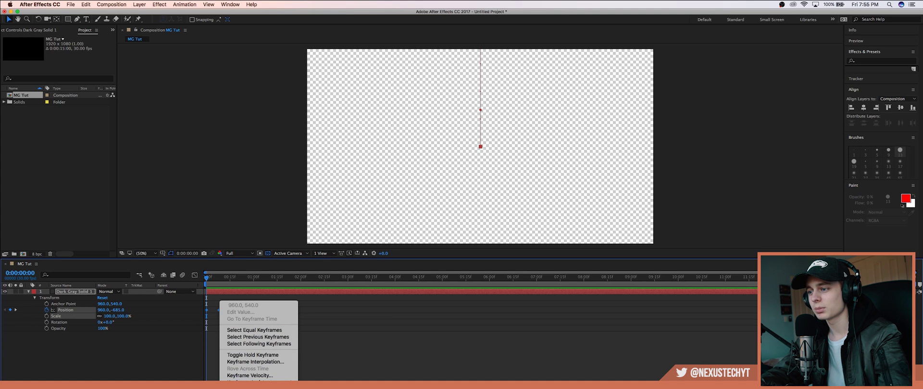
mouse_move(255, 381)
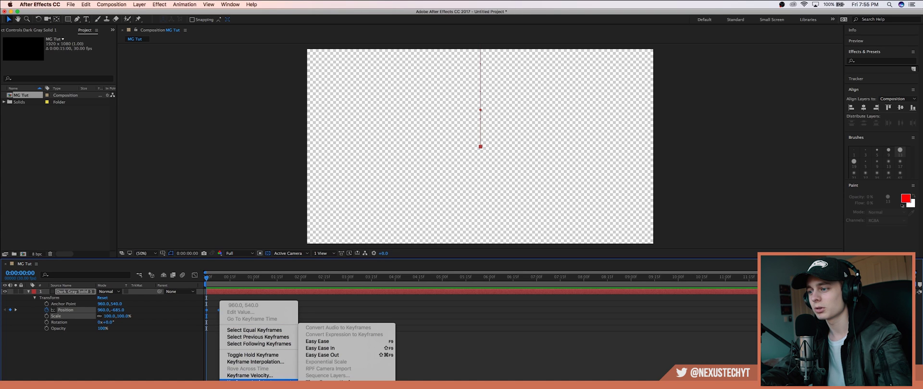
left_click(335, 343)
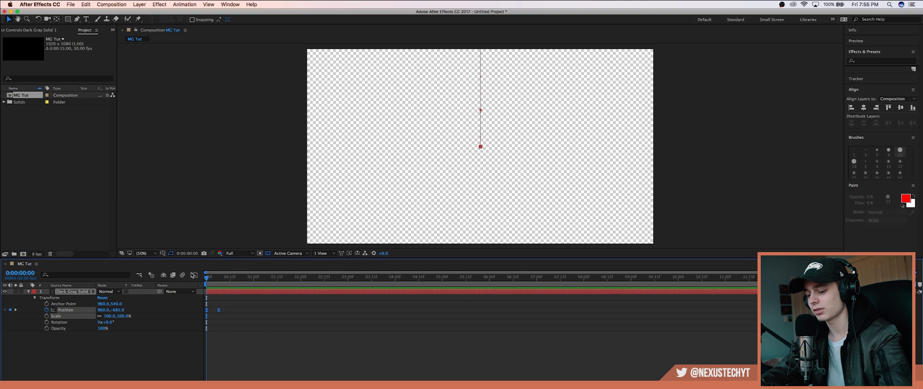
key("space")
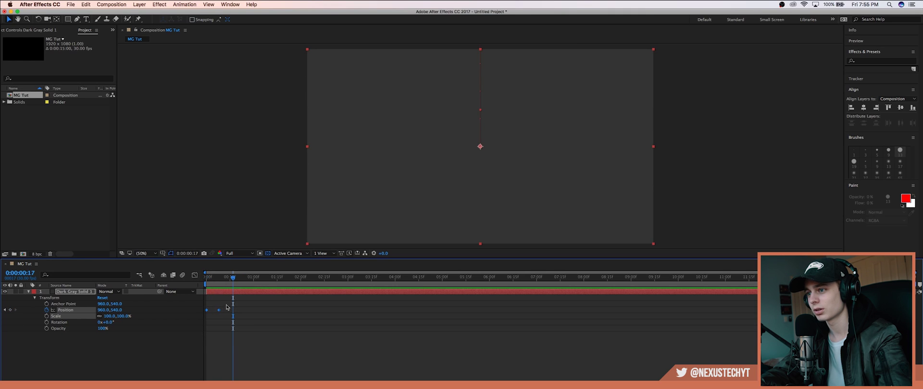
Apply Easy Ease Out to the Position keyframes and return to frame 0
right_click(220, 312)
mouse_move(259, 379)
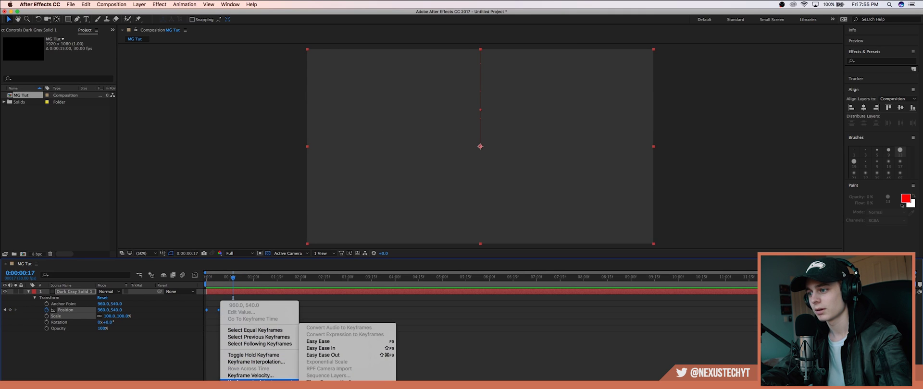
left_click(321, 356)
left_click(205, 280)
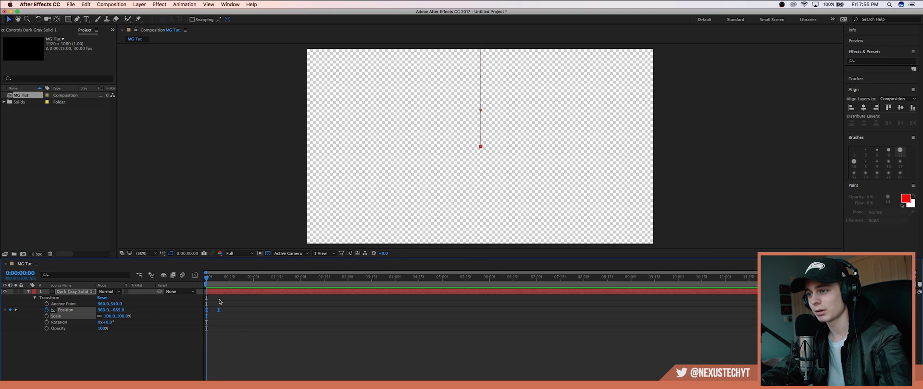
In the Graph Editor, raise the Position keyframe influence to about 64%
left_click(195, 275)
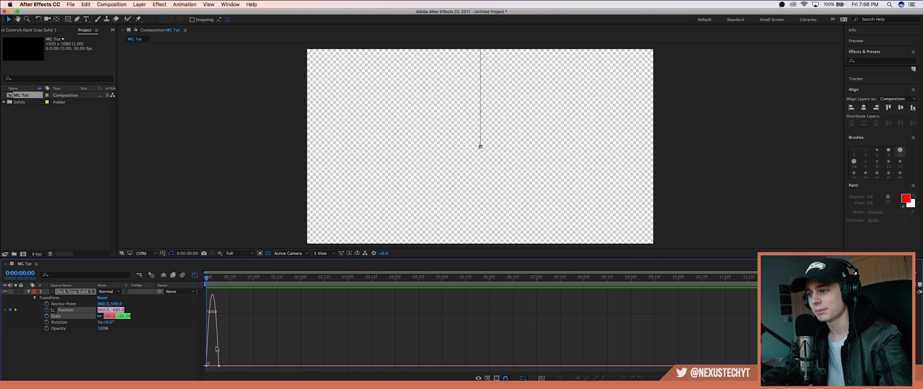
scroll(206, 365, "up", 3)
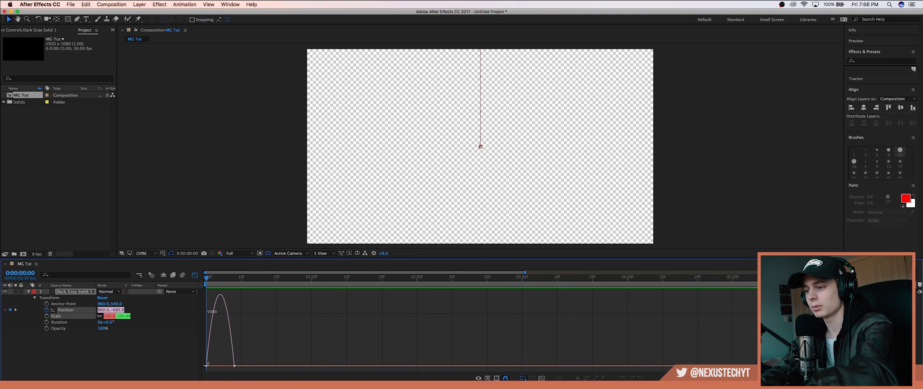
scroll(215, 347, "up", 4)
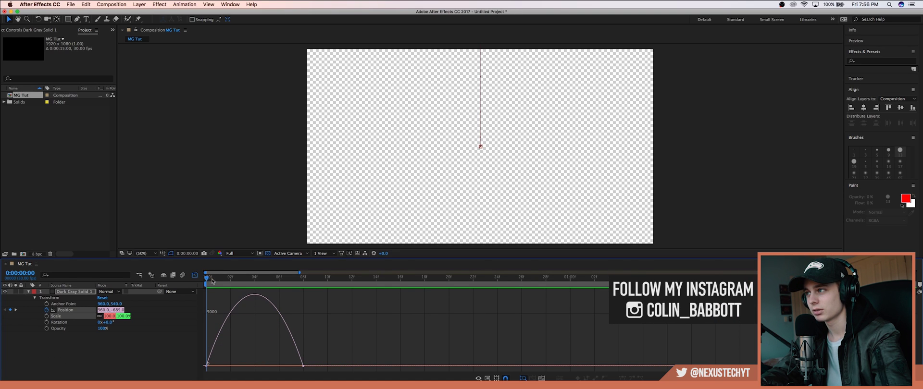
left_click_drag(212, 281, 207, 295)
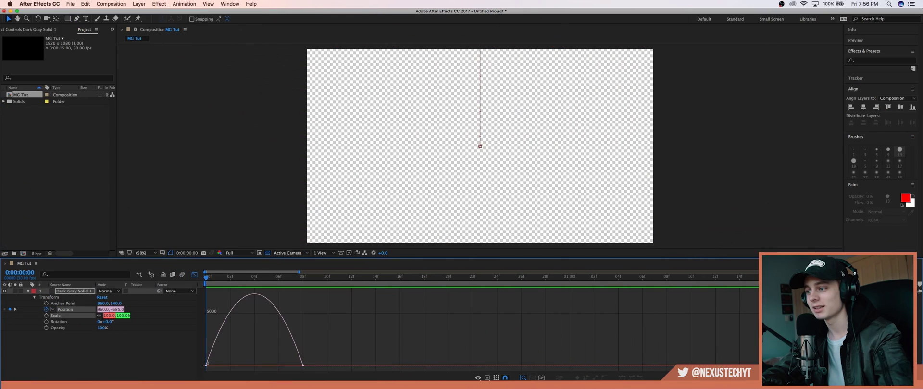
left_click(288, 366)
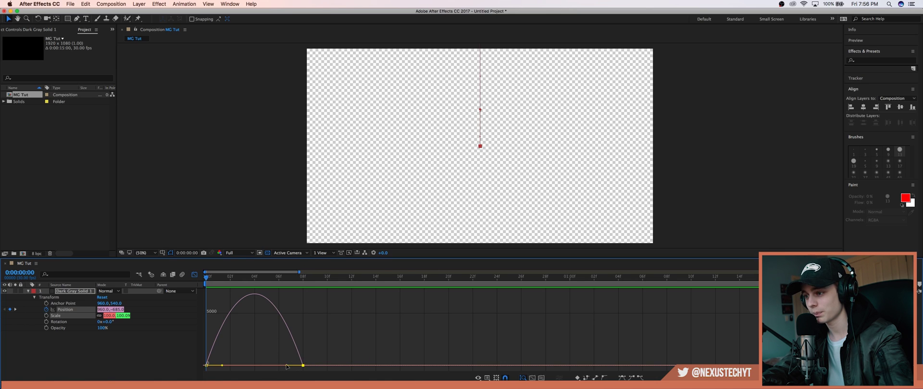
left_click_drag(285, 367, 266, 368)
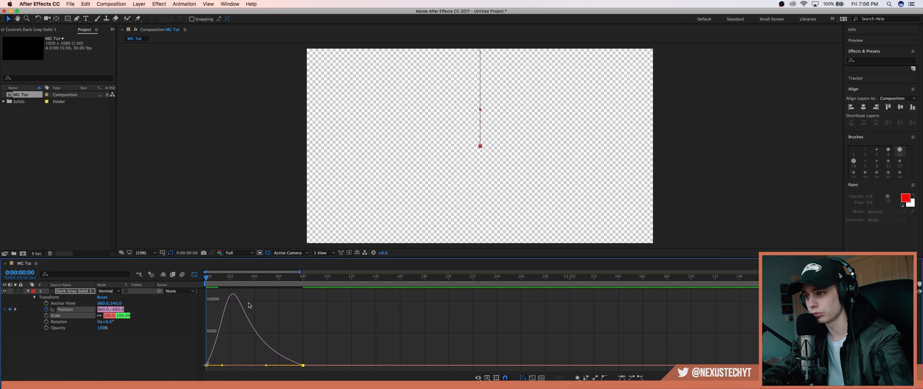
Move the end Position keyframe later, to 24 frames, and preview the slide
left_click(194, 276)
key("space")
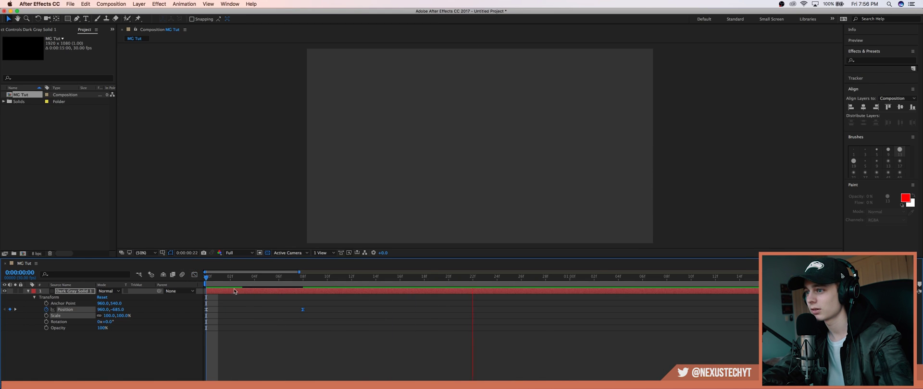
left_click(241, 281)
key("Home")
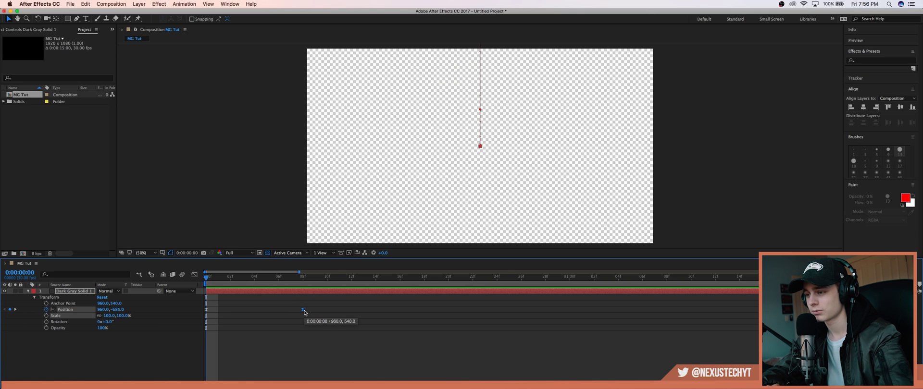
left_click_drag(304, 311, 496, 311)
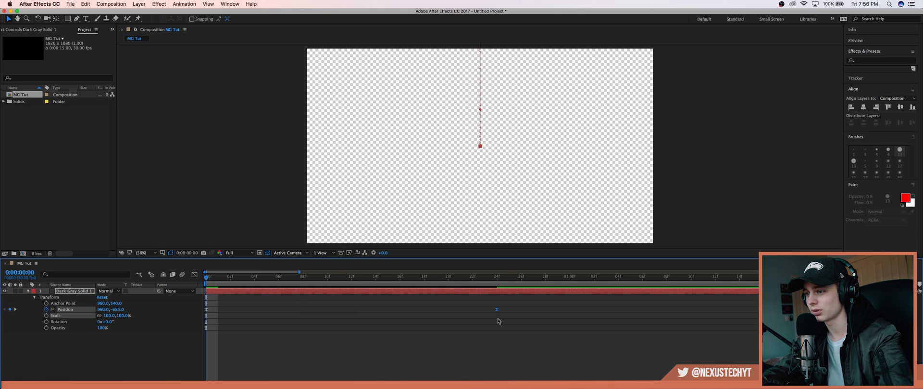
key("space")
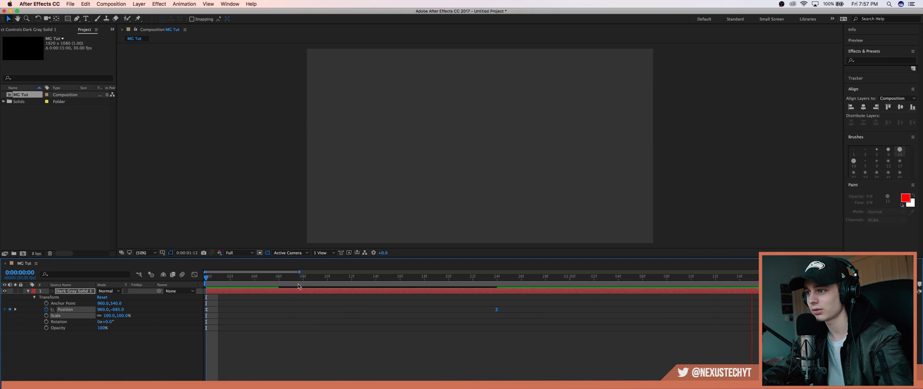
key("space")
key("space")
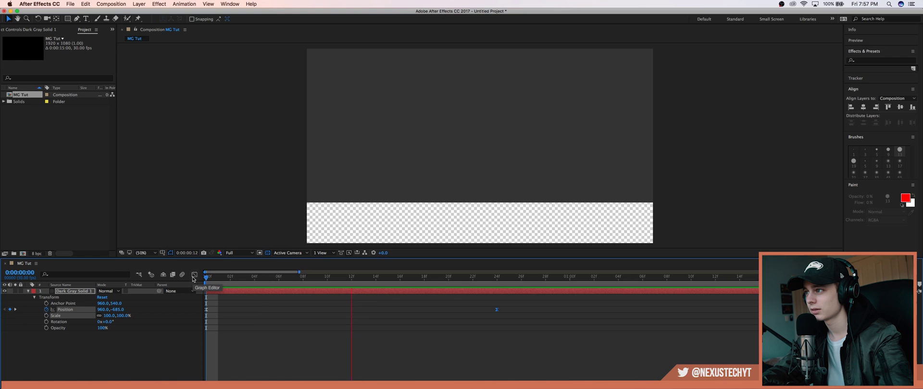
key("space")
Reposition the end keyframe in the speed graph and preview again
left_click(195, 275)
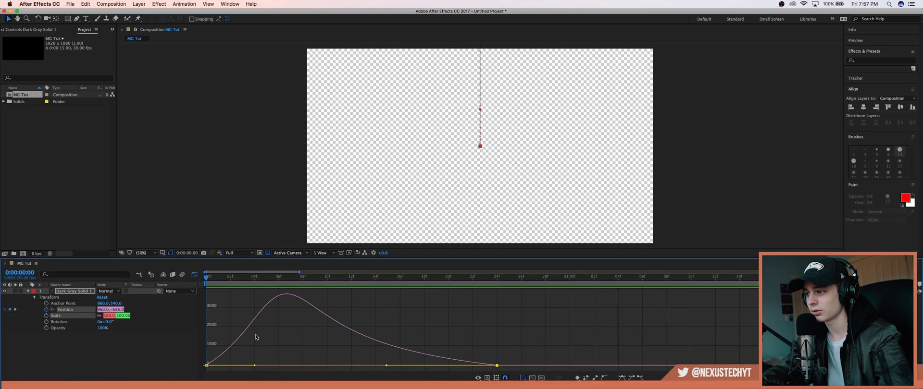
left_click_drag(496, 365, 303, 365)
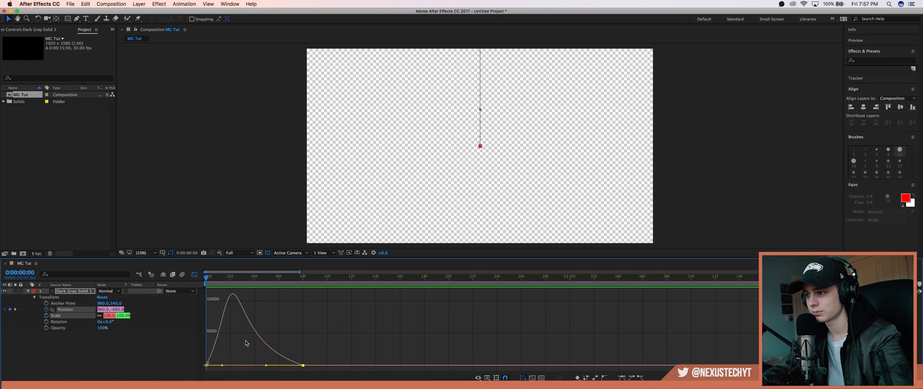
left_click(195, 275)
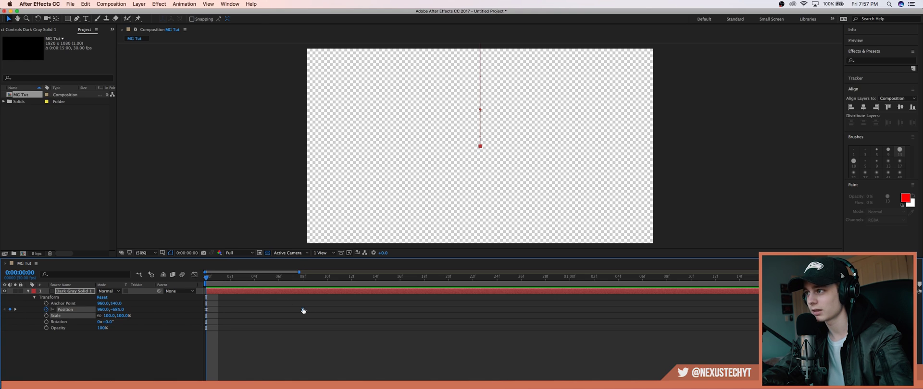
key("space")
key("space")
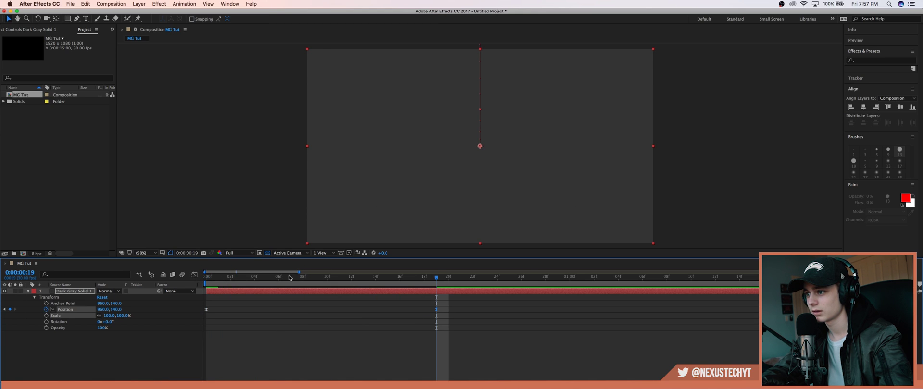
key("space")
key("space")
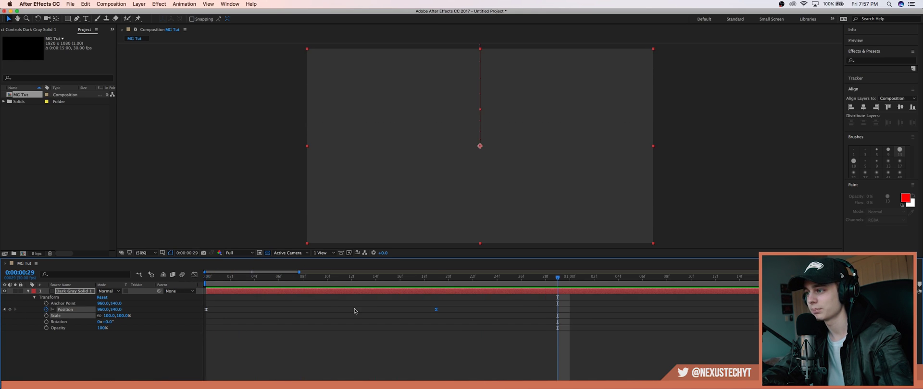
Pull the end keyframe's speed handle left to ease out, then preview from the start
left_click_drag(449, 322, 172, 305)
left_click(194, 275)
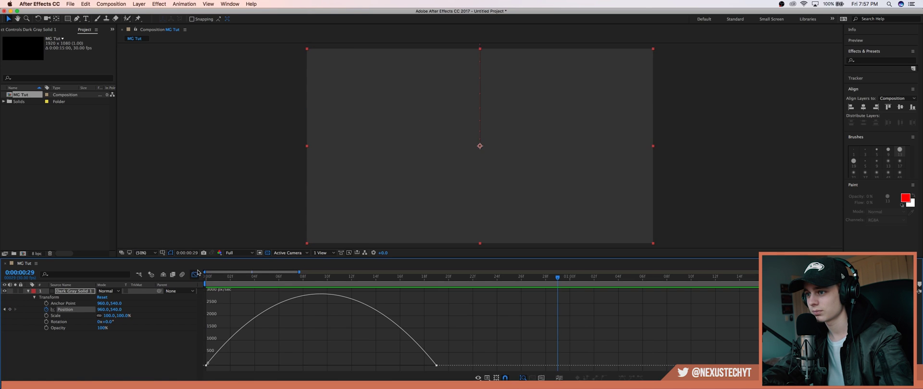
left_click(436, 365)
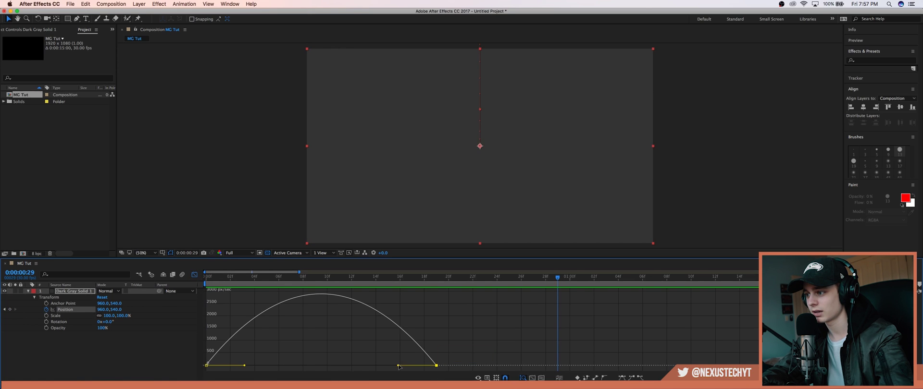
left_click_drag(398, 367, 321, 365)
left_click(194, 275)
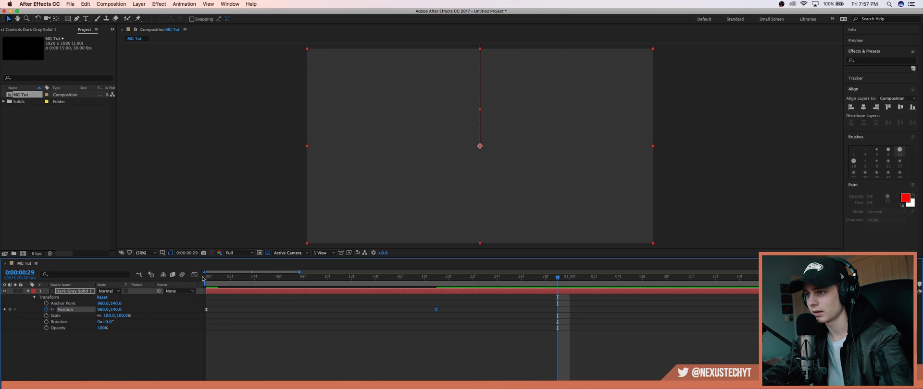
key("space")
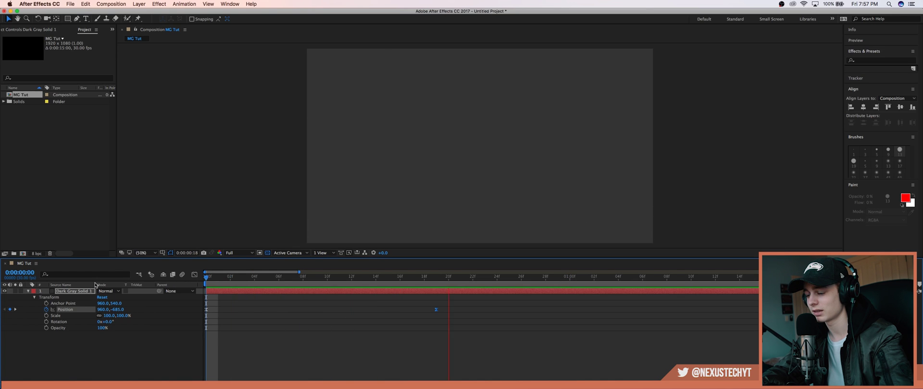
key("space")
left_click_drag(299, 273, 507, 272)
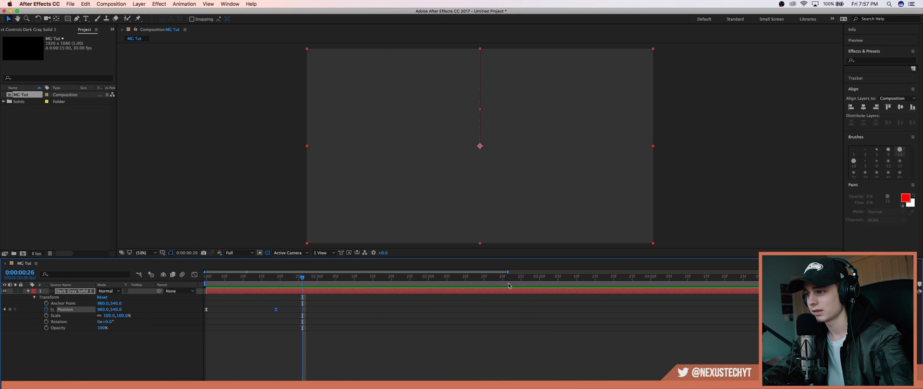
left_click(510, 276)
key("space")
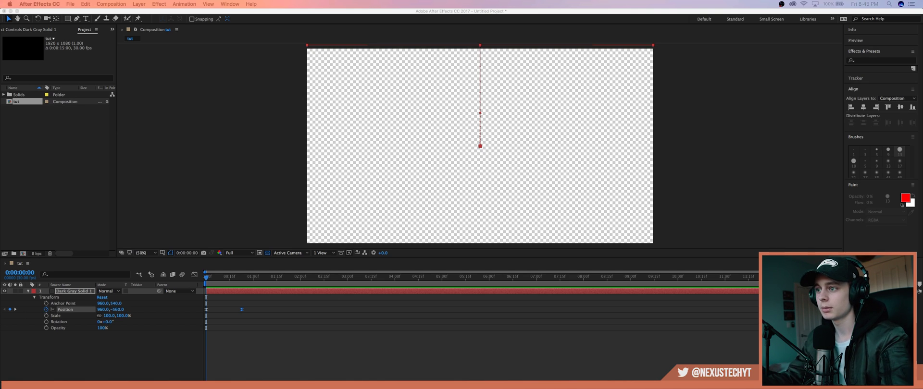
left_click(214, 275)
key("space")
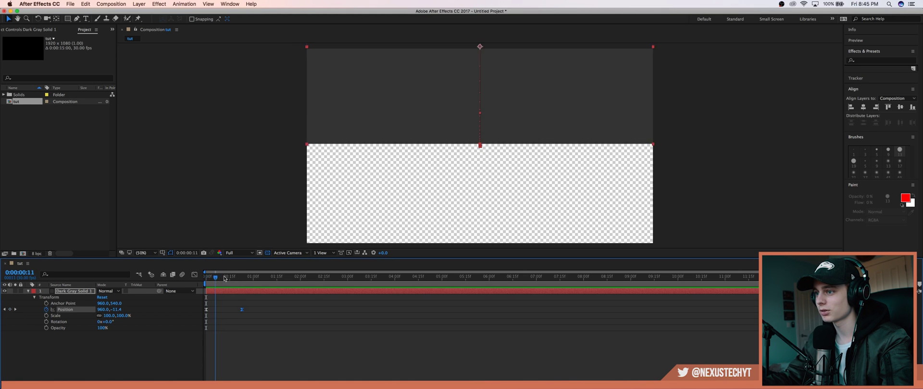
key("space")
key("space")
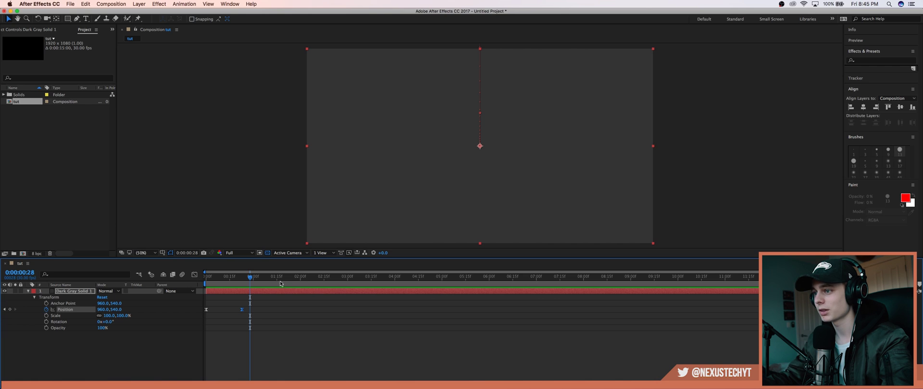
left_click_drag(250, 277, 206, 277)
key("space")
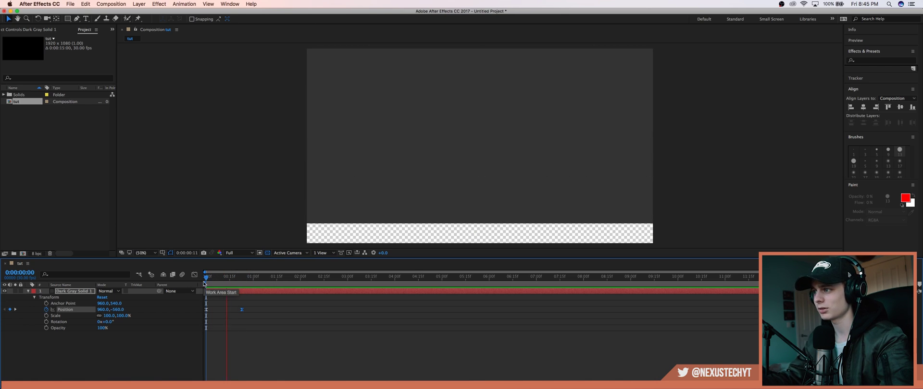
key("space")
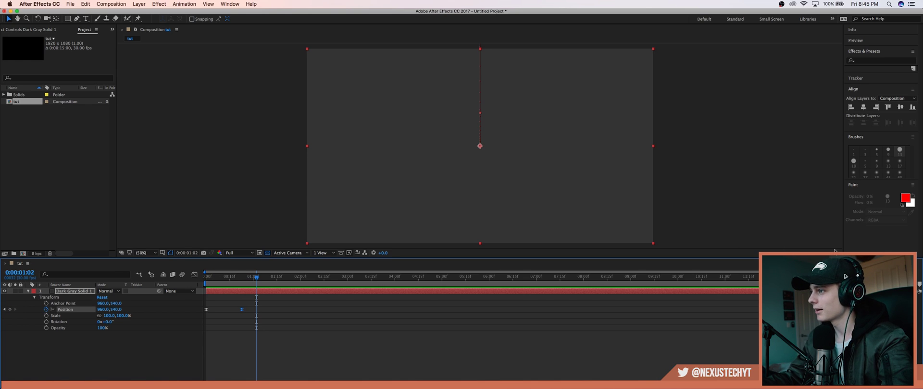
Add a text layer reading 'NEXUS' to the composition
key("super+shift+a")
left_click(85, 18)
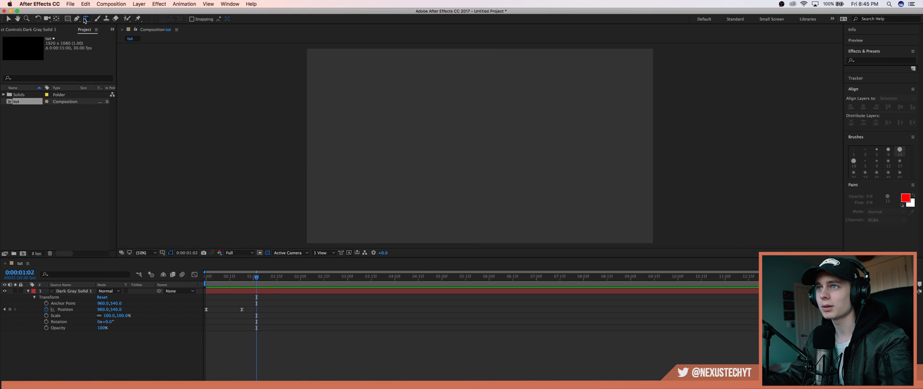
left_click(419, 172)
type("N")
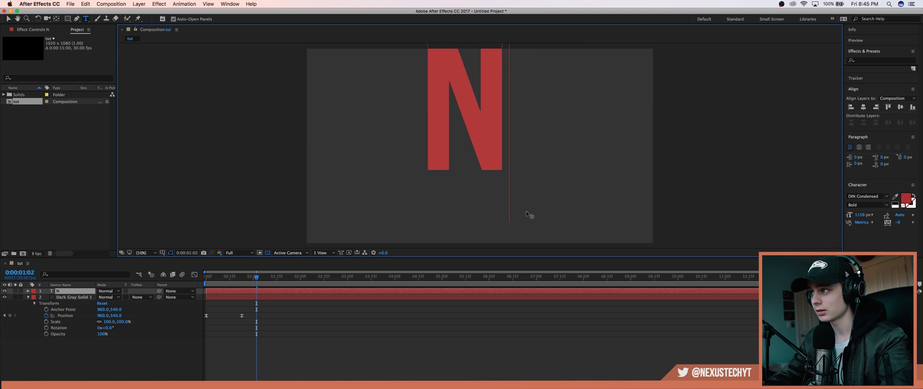
type("EXUS")
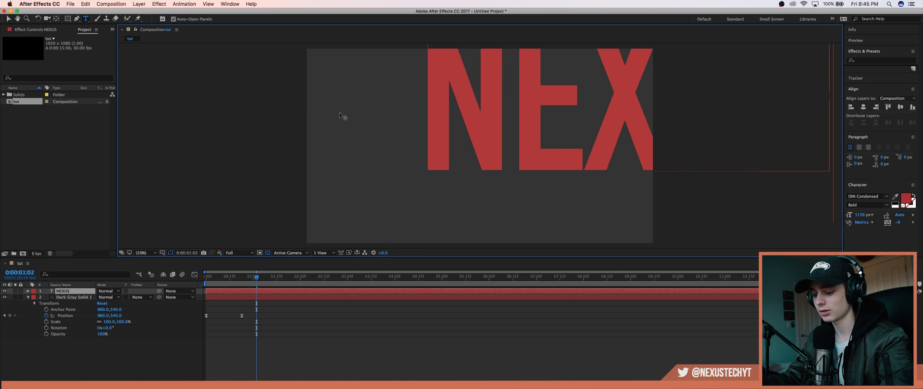
left_click(8, 18)
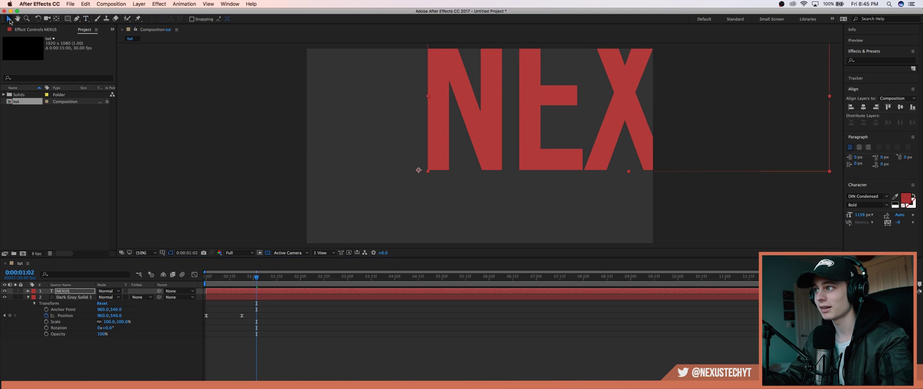
key("Caps_Lock")
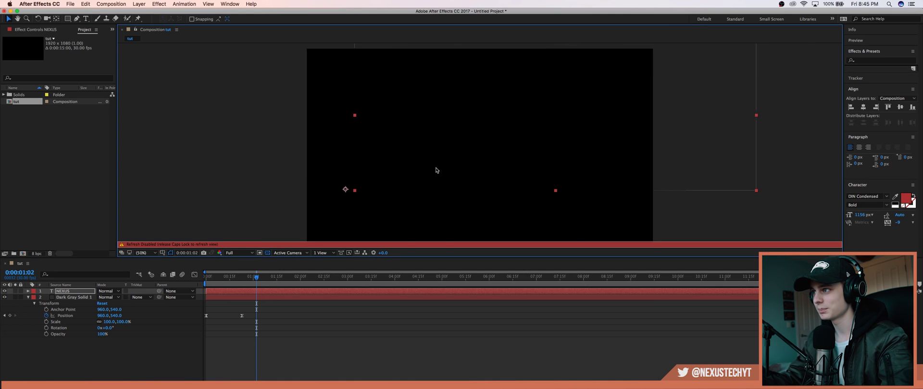
key("Caps_Lock")
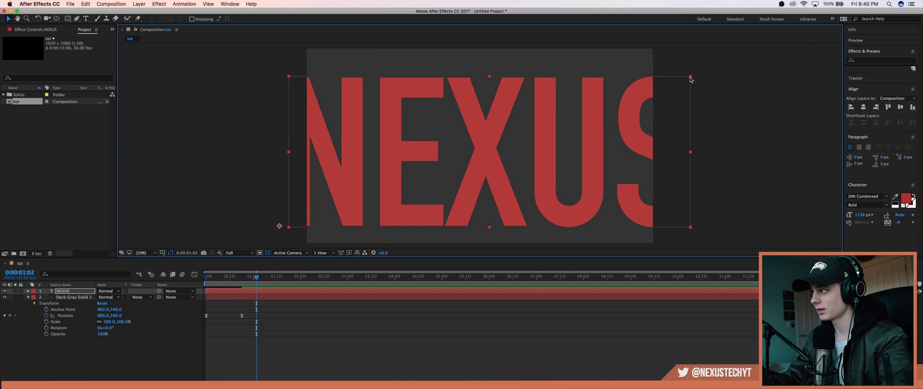
Scale the NEXUS title down by its corner handle and align it horizontally centred
left_click(685, 81)
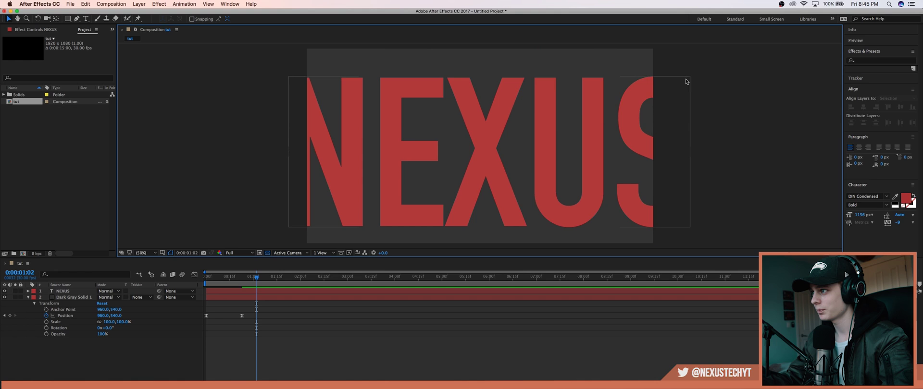
left_click(600, 115)
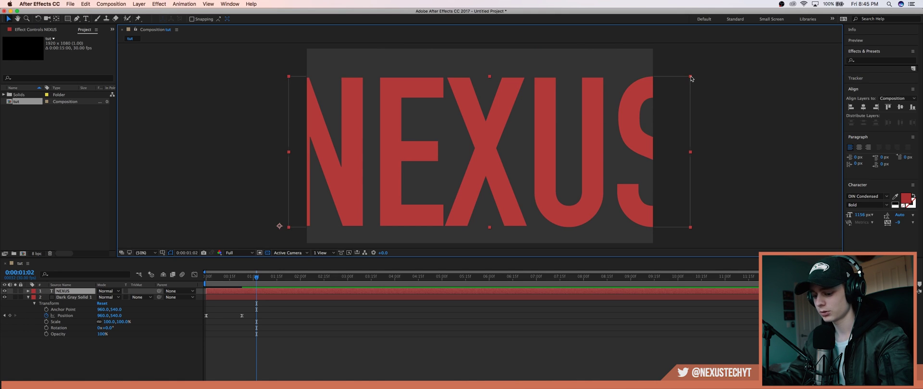
key("Return")
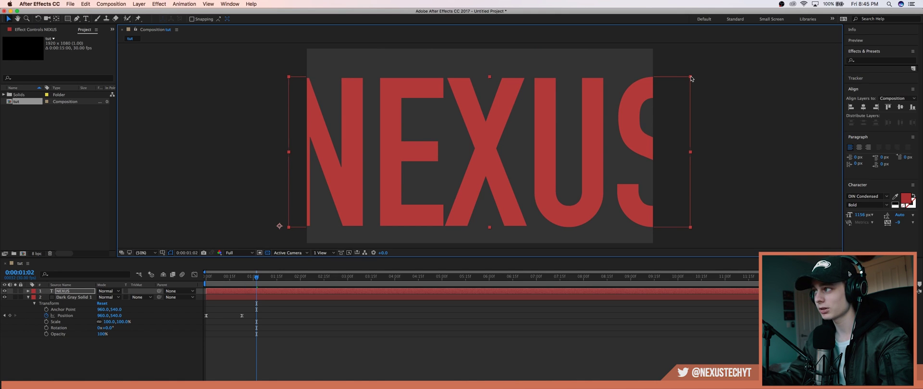
left_click_drag(690, 79, 665, 124)
key("super+z")
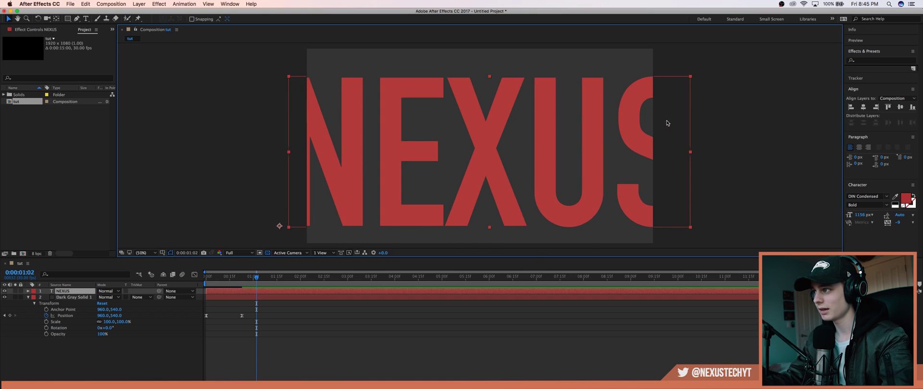
left_click_drag(691, 79, 511, 149)
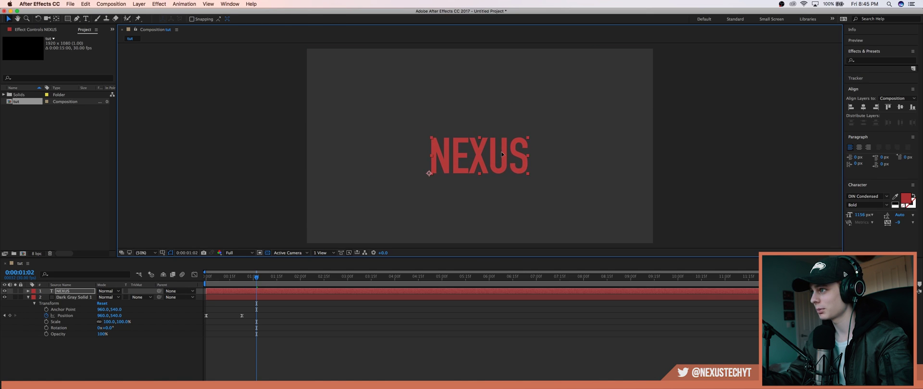
left_click(864, 108)
Centre NEXUS vertically and undo an accidental 60% scale on the solid
left_click(899, 107)
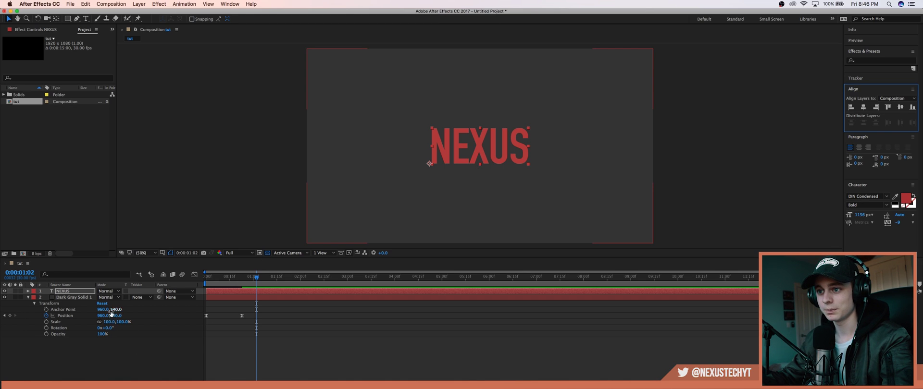
left_click_drag(110, 322, 92, 325)
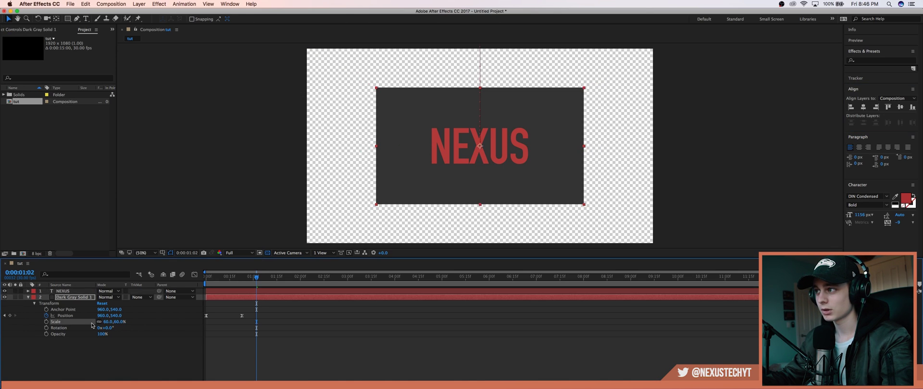
left_click(66, 291)
key("cmd+z")
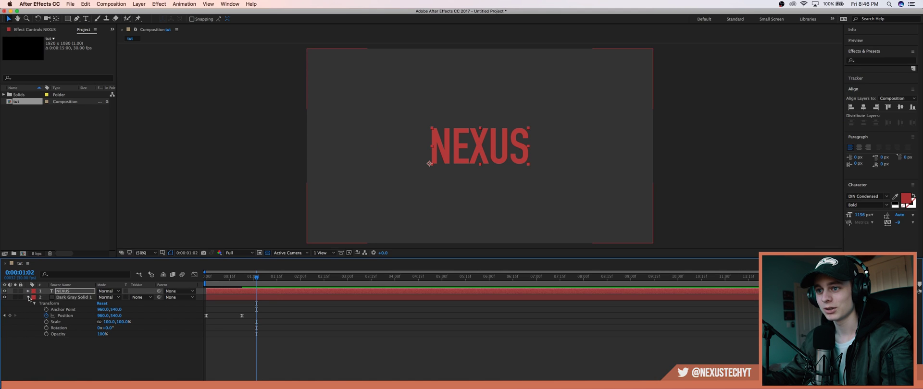
Open the NEXUS layer's Transform properties and set its Scale to 24%
left_click(27, 297)
left_click(26, 291)
left_click(34, 303)
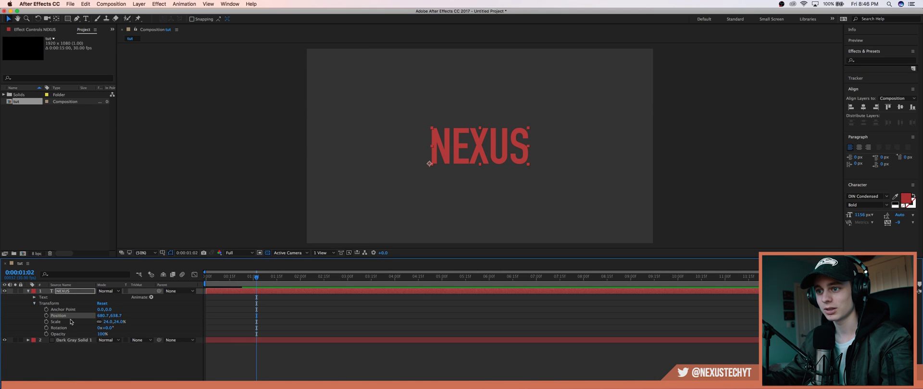
left_click_drag(105, 322, 99, 322)
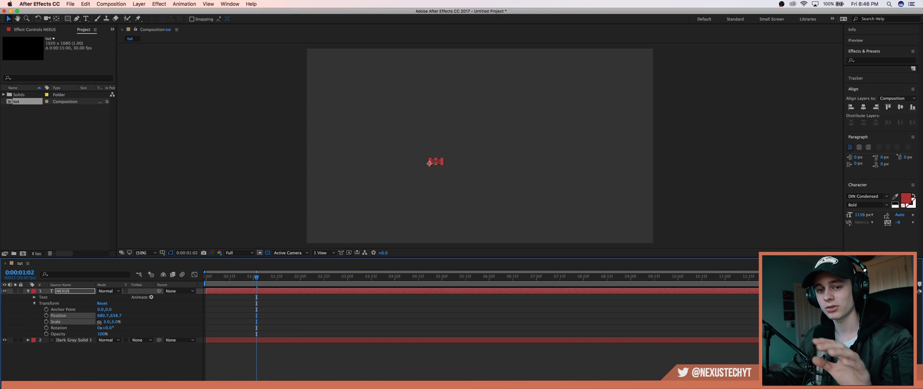
left_click_drag(99, 322, 513, 300)
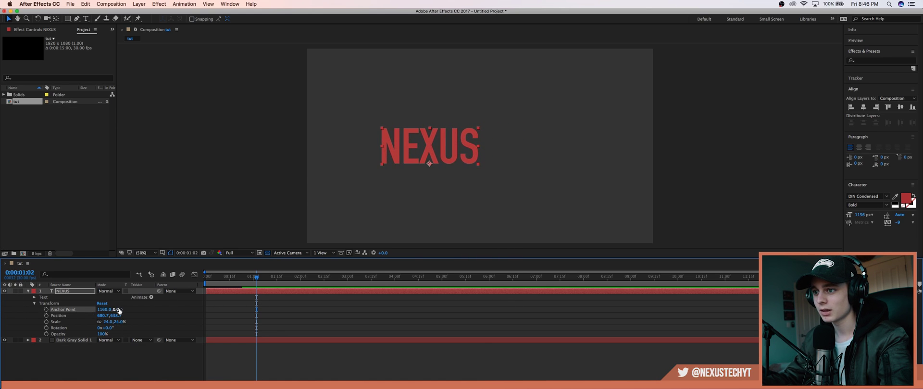
Scrub the NEXUS Anchor Point to the middle of the text, about 1142.0,-407.0
left_click_drag(119, 311, 2, 331)
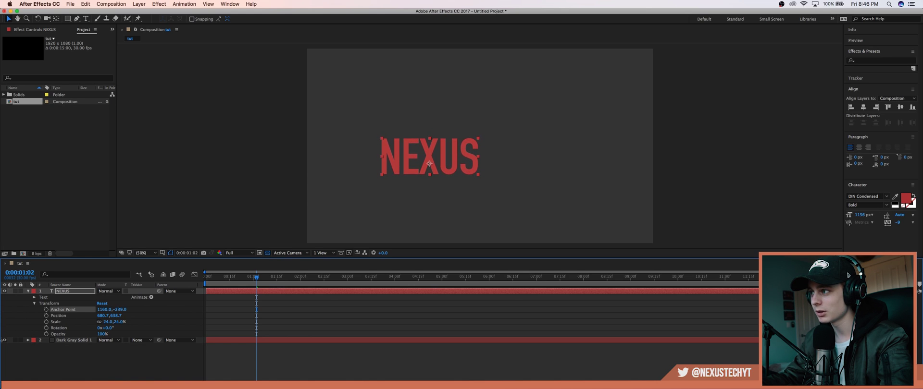
left_click_drag(119, 310, 51, 317)
left_click_drag(104, 310, 95, 310)
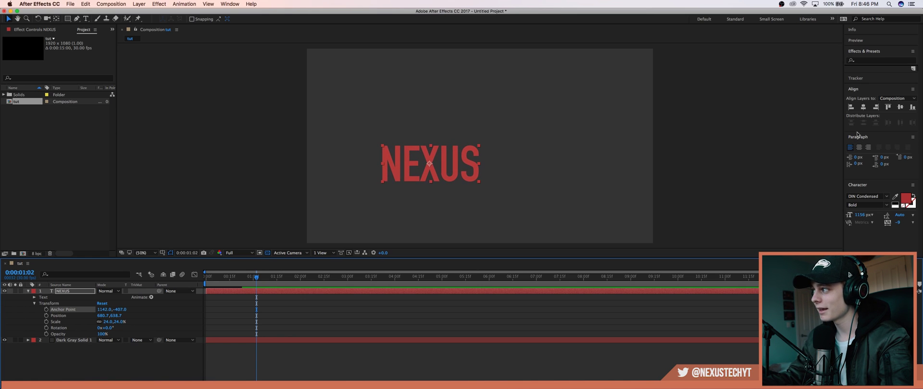
Align NEXUS to the horizontal and vertical centre of the composition
left_click(863, 107)
left_click(901, 107)
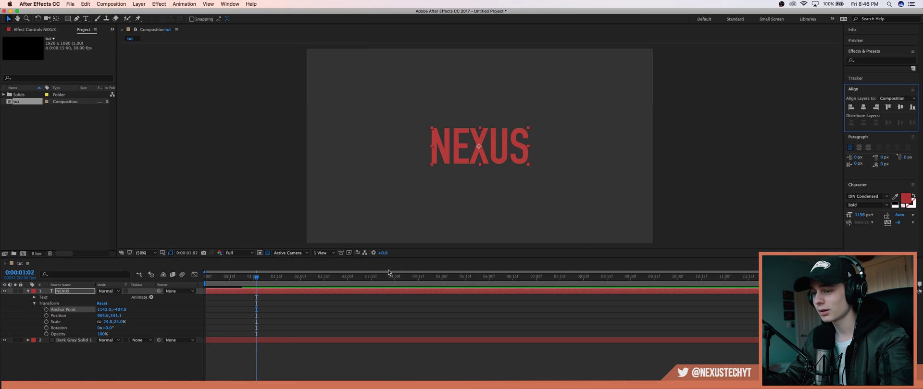
mouse_move(108, 322)
left_mouse_down()
mouse_move(94, 324)
mouse_move(105, 323)
left_mouse_up()
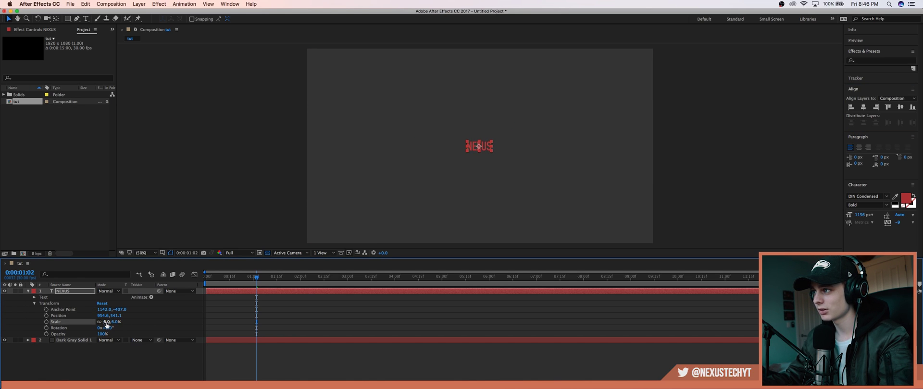
Undo the accidental scale change and set NEXUS's Scale to 20%
key("super+z")
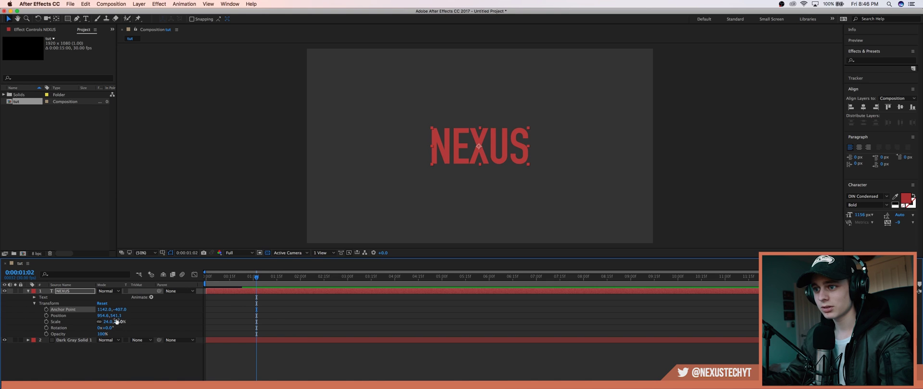
left_click(111, 322)
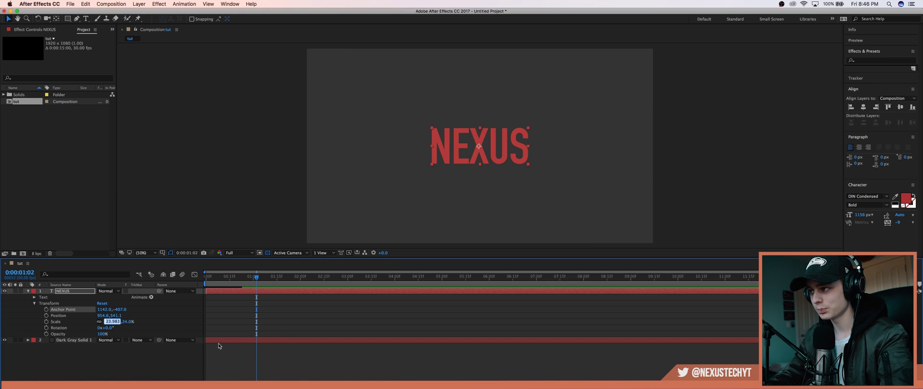
type("20")
key("Return")
left_click(662, 174)
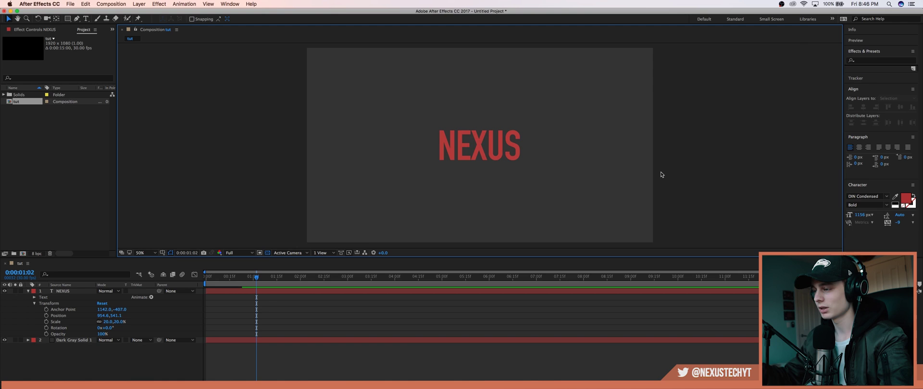
With the NEXUS layer selected, move the current time to frame 0:00:00:11
left_click(469, 161)
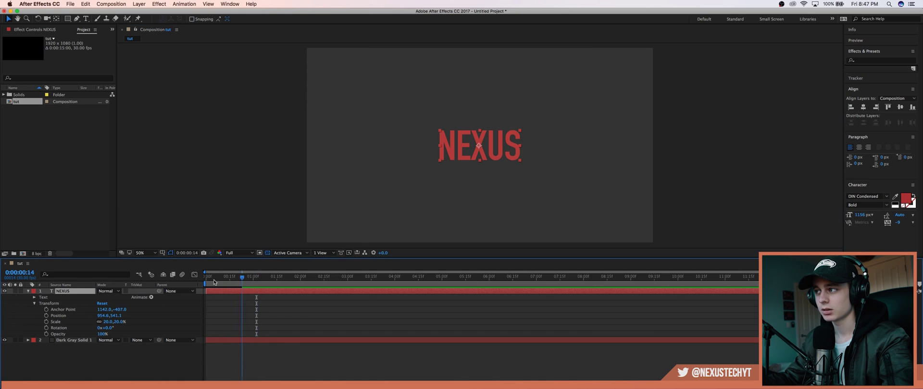
key("Home")
left_click_drag(211, 278, 223, 281)
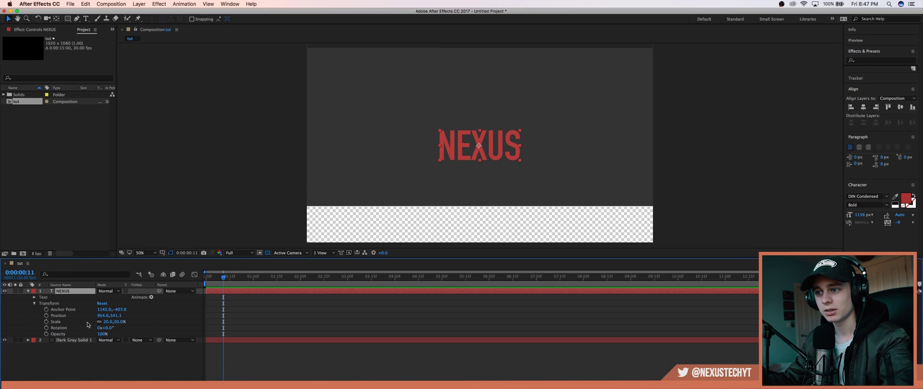
Keyframe NEXUS's Scale at 20% later in time and 0% at frame 11
left_click(47, 323)
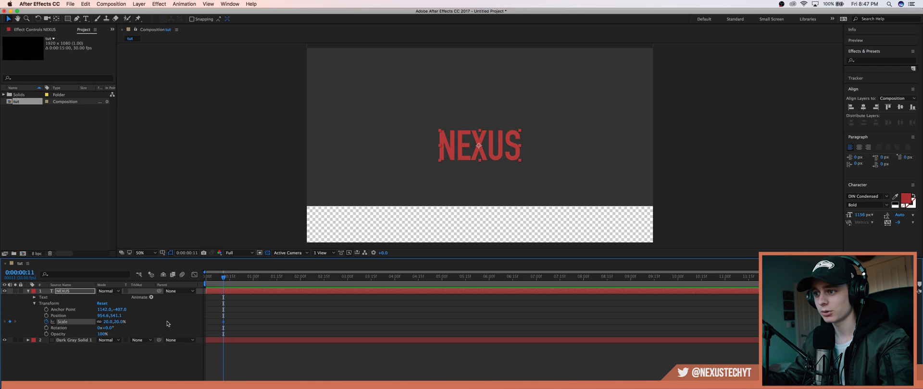
left_click_drag(223, 325, 296, 324)
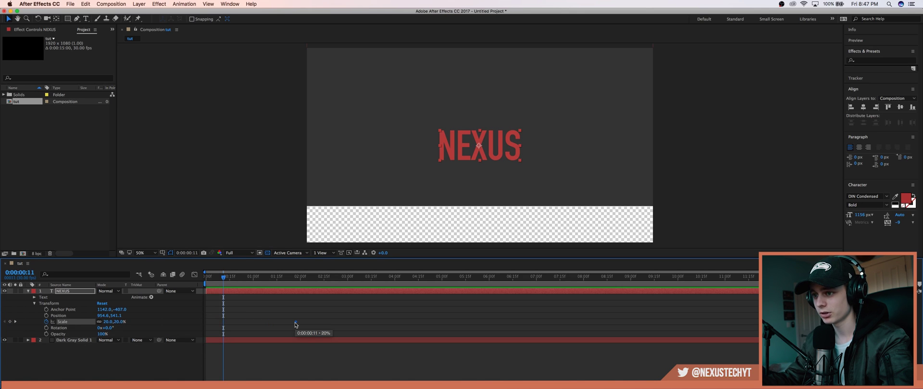
left_click(108, 322)
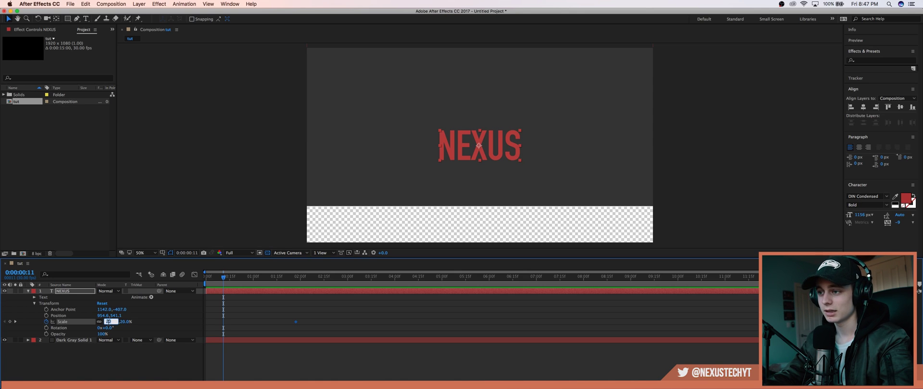
key("Return")
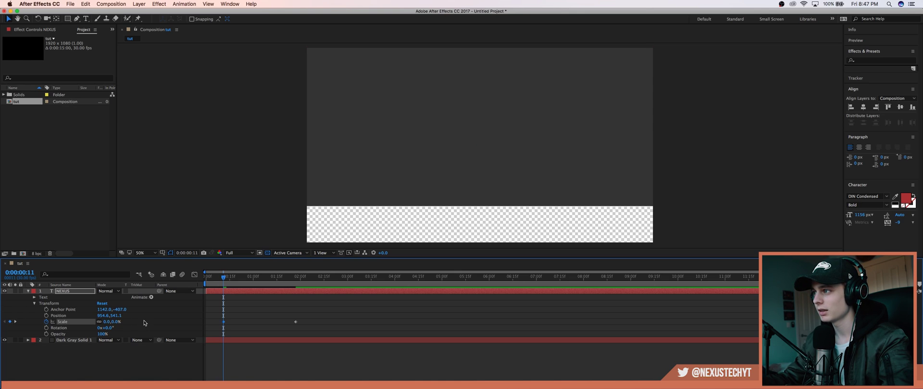
Retime the end Scale keyframe to about frame 22, previewing the scale-up from the start
key("space")
key("space")
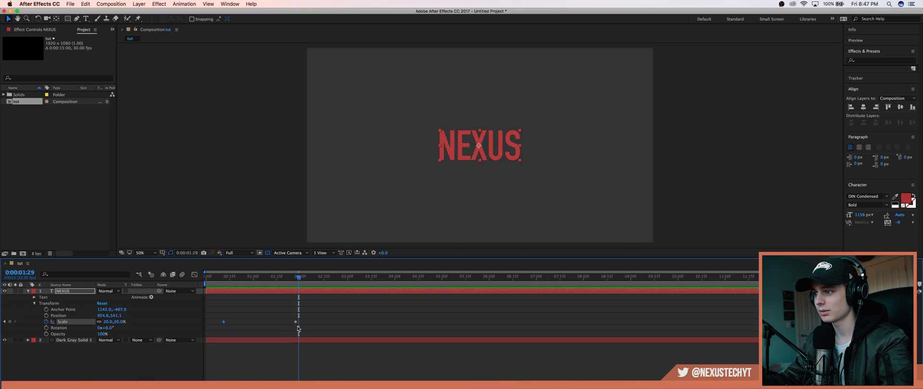
left_click_drag(277, 326, 251, 326)
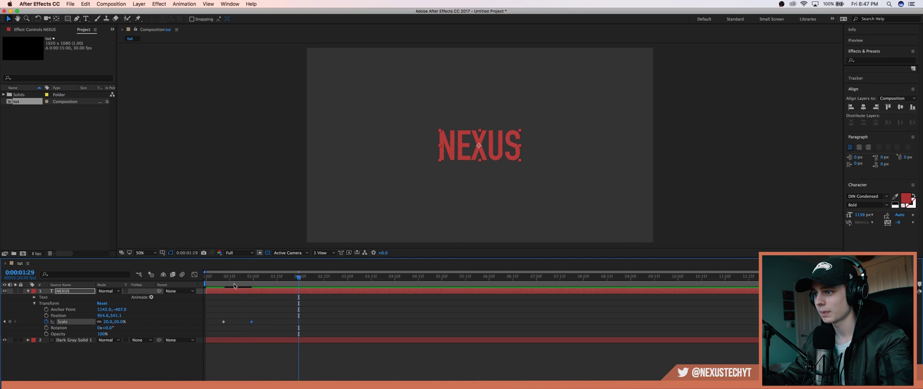
key("Home")
key("space")
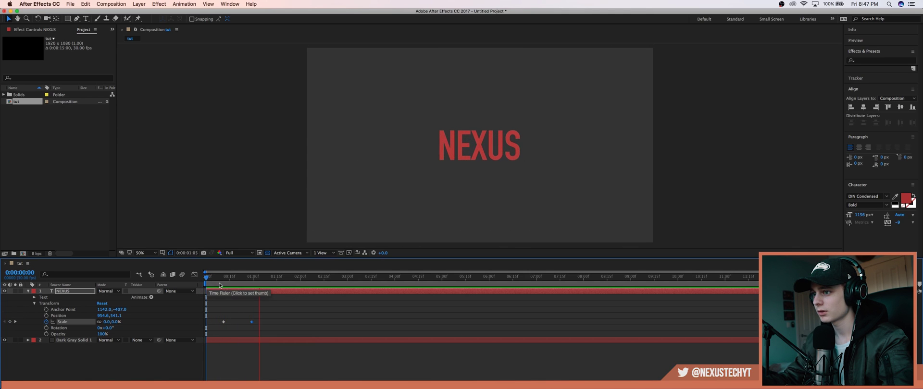
left_click_drag(249, 318, 242, 322)
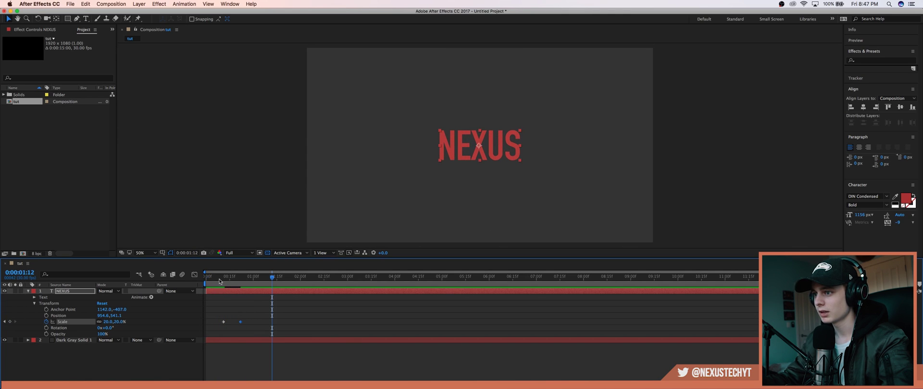
key("Home")
key("space")
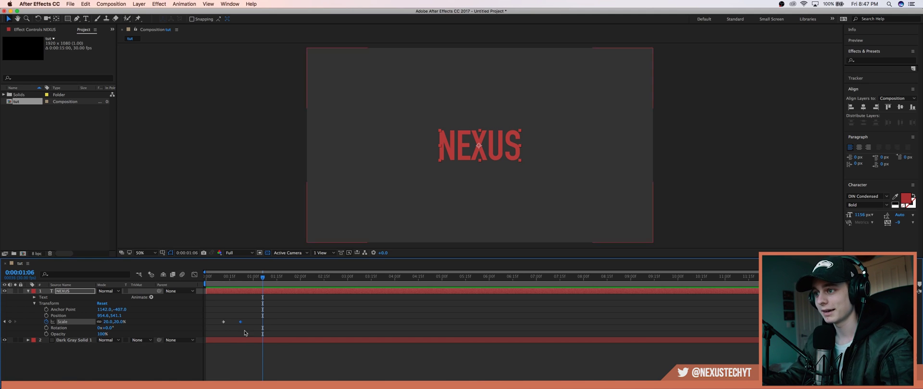
Add a 22% Scale overshoot keyframe at 0:00:00:20, shifting the 20% keyframe later
left_click(240, 278)
left_click_drag(240, 280, 241, 280)
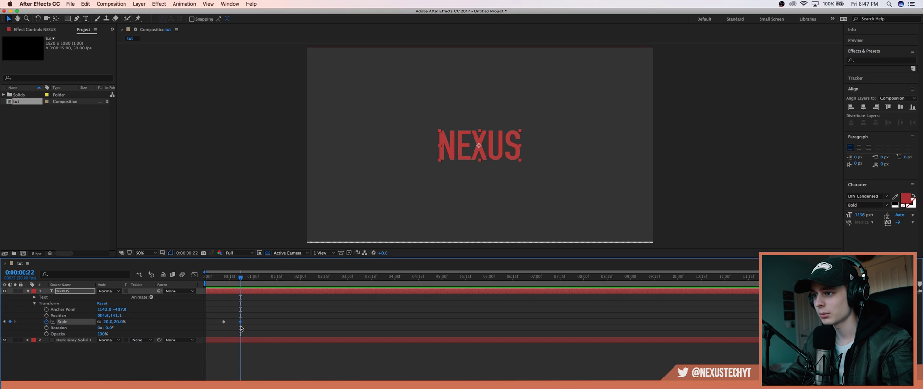
left_click_drag(242, 323, 245, 323)
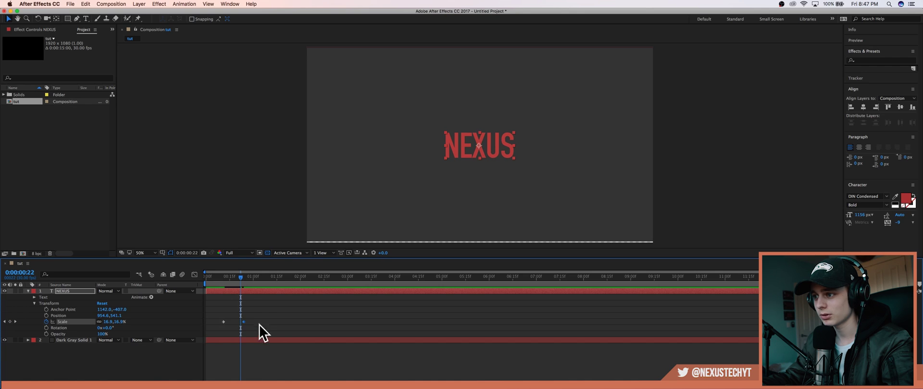
left_click_drag(240, 280, 237, 281)
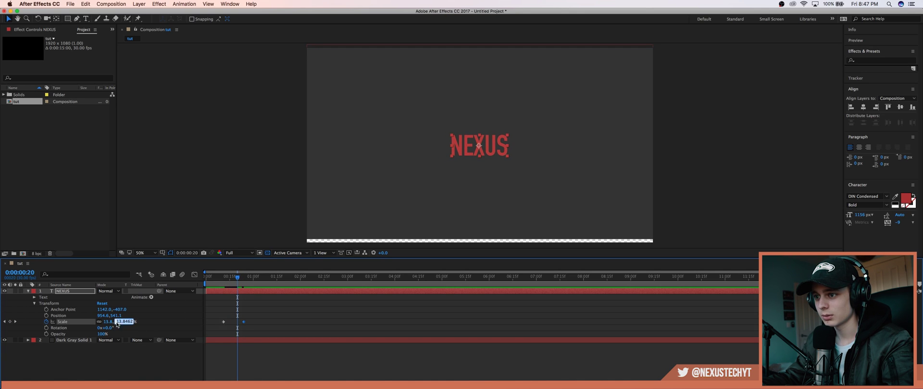
type("22")
key("Return")
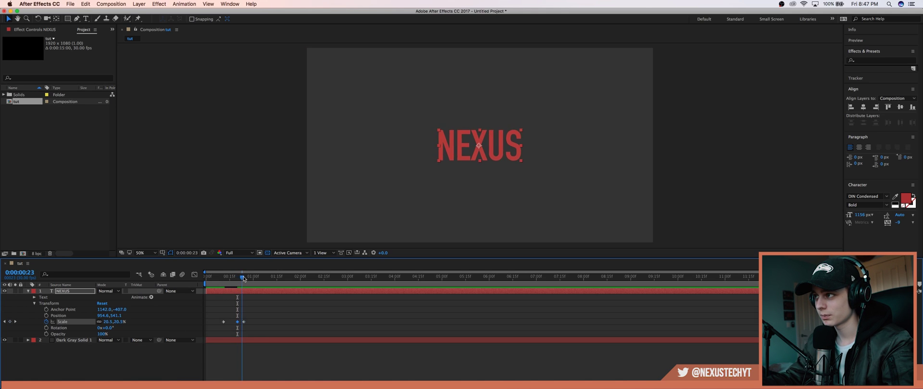
Slide the final 20% keyframe later, preview the bounce, and select all three Scale keyframes
left_click_drag(240, 279, 271, 280)
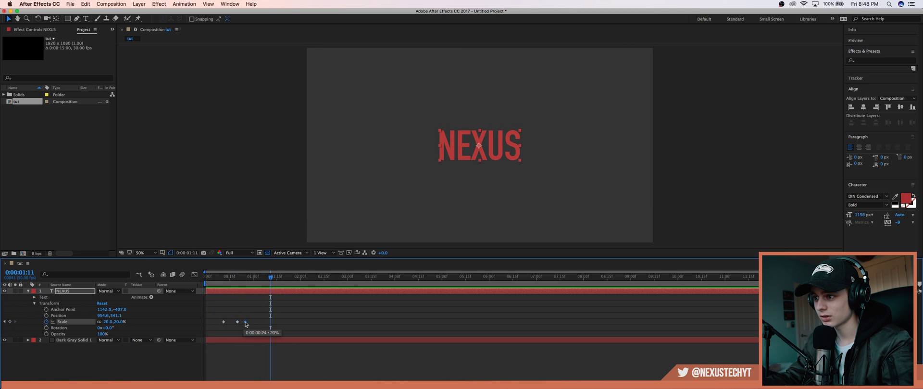
left_click_drag(244, 322, 250, 322)
left_click(219, 278)
key("space")
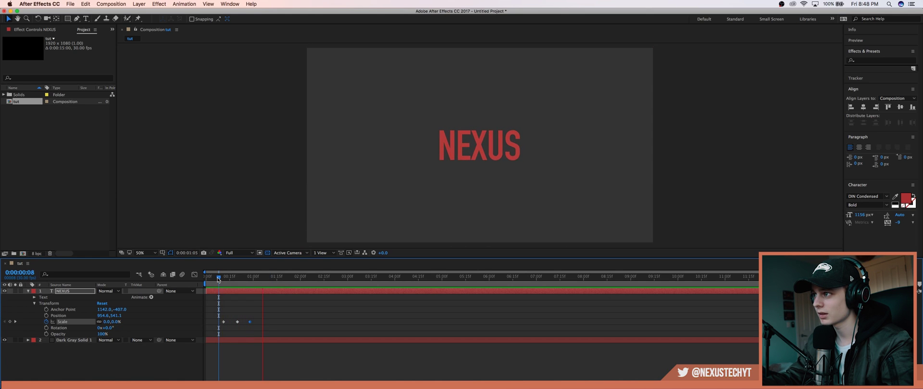
key("space")
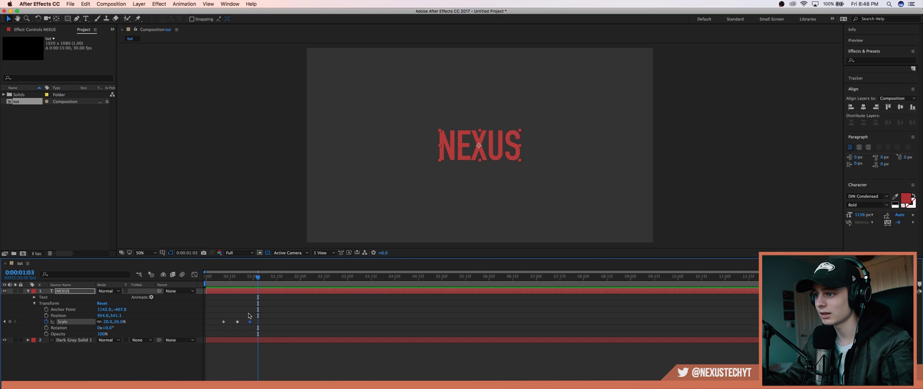
left_click_drag(249, 316, 221, 333)
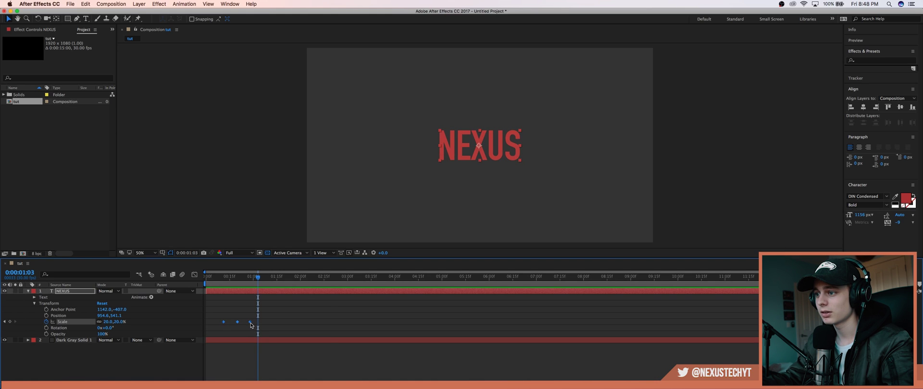
Apply Keyframe Assistant > Easy Ease to the three NEXUS Scale keyframes
right_click(250, 325)
mouse_move(288, 379)
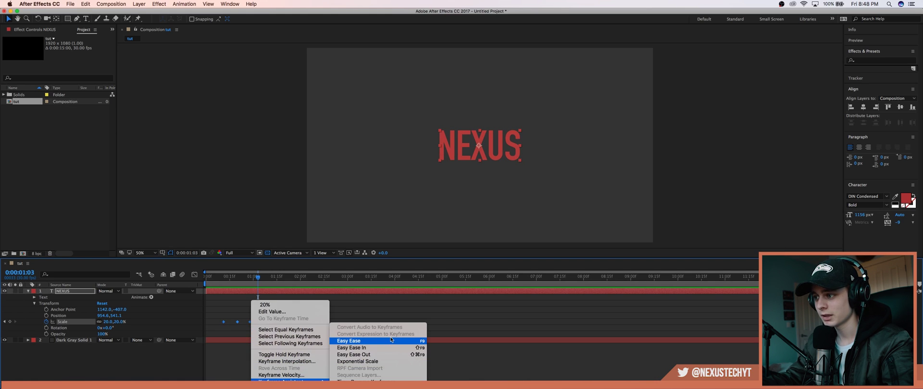
left_click(389, 340)
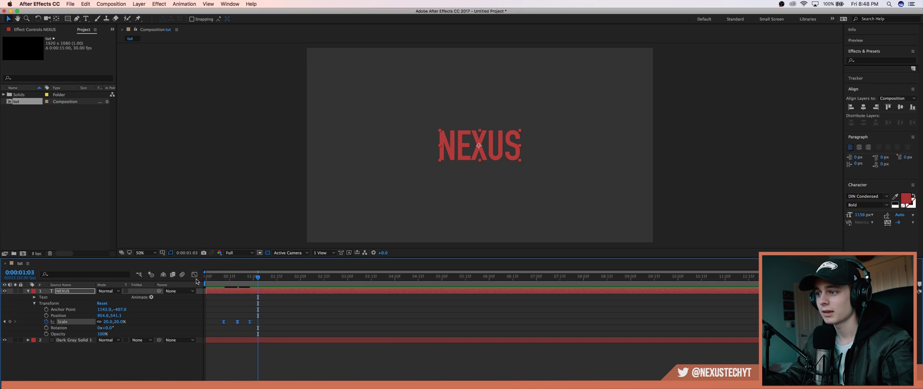
In the Graph Editor, drag the influence handles into a sharp speed peak with a smooth settle
left_click(194, 275)
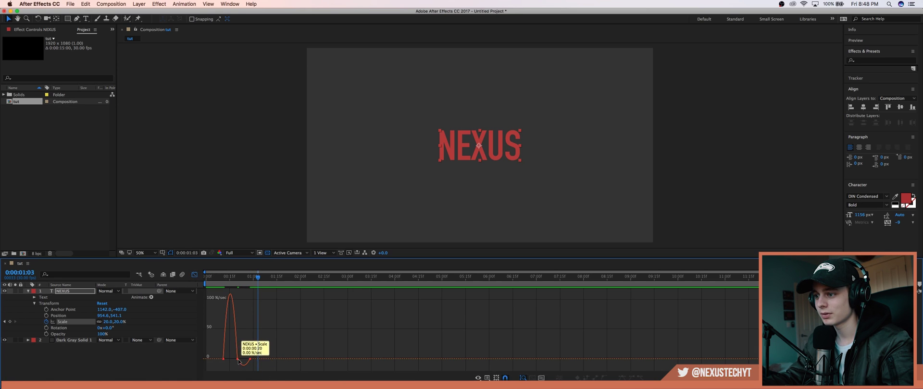
scroll(499, 354, "up", 5)
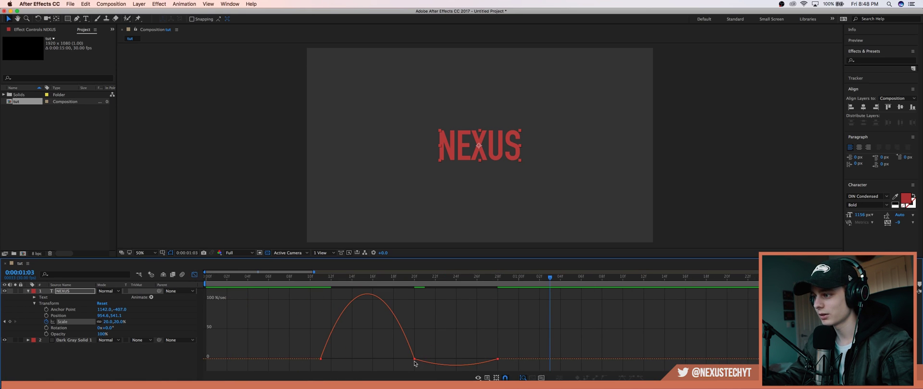
key("super+a")
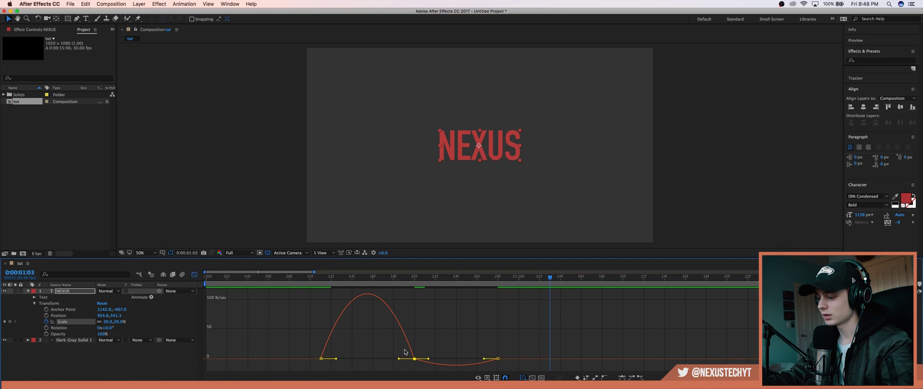
left_click_drag(335, 358, 354, 359)
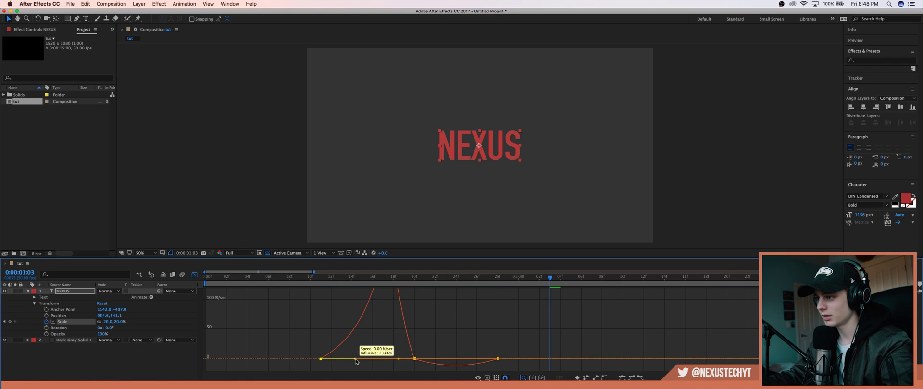
left_click(418, 363)
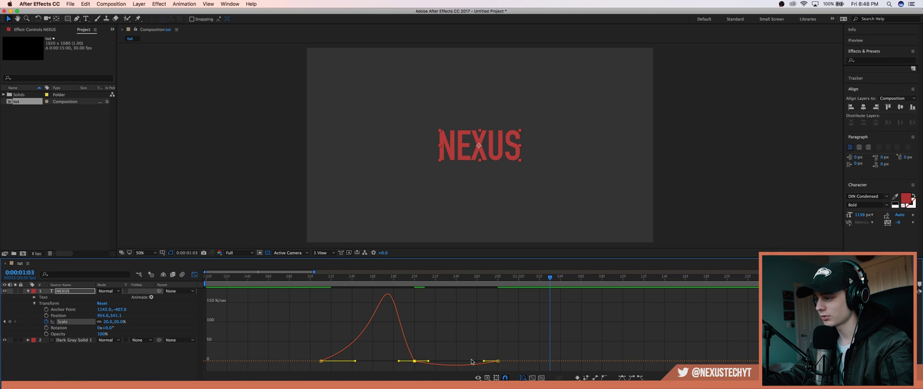
left_click_drag(479, 364, 480, 364)
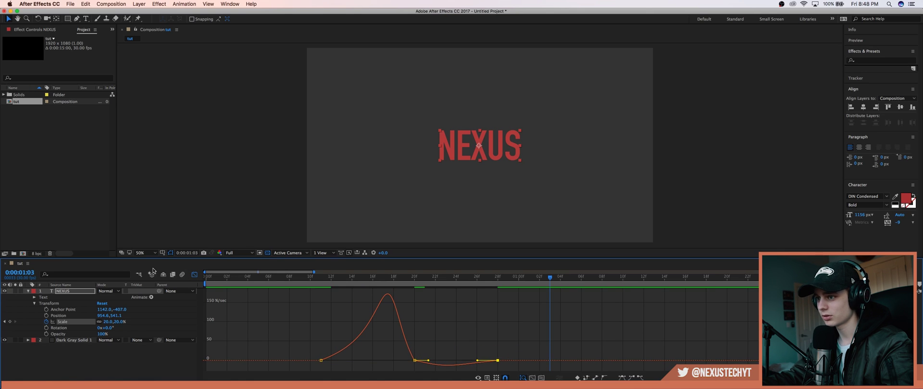
left_click(195, 274)
left_click(227, 279)
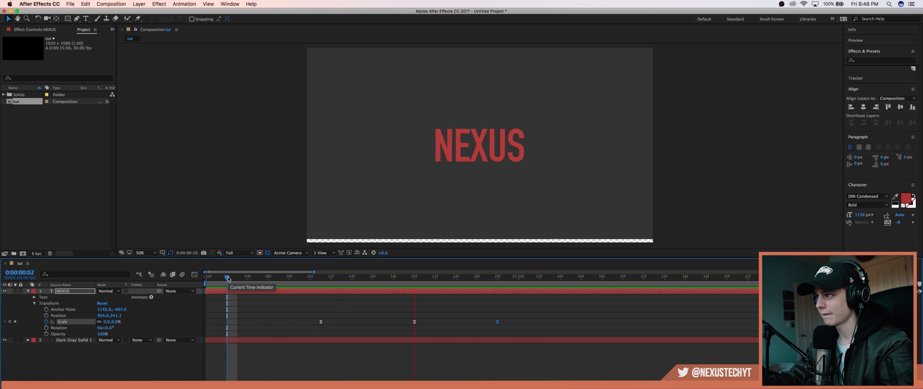
left_click_drag(234, 281, 310, 286)
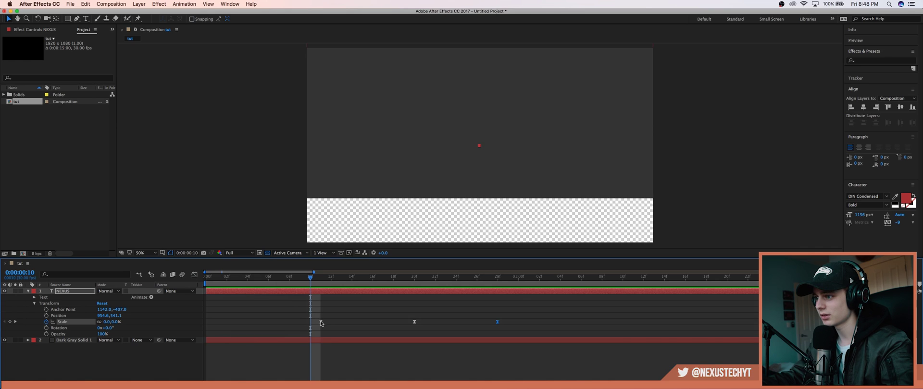
left_click(277, 278)
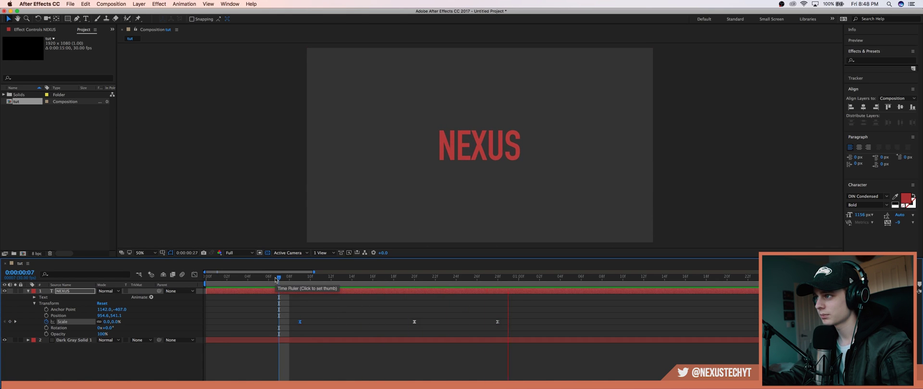
key("Home")
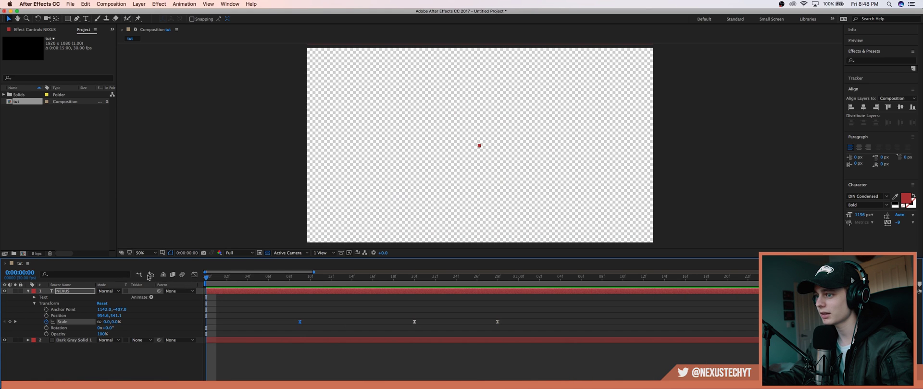
key("space")
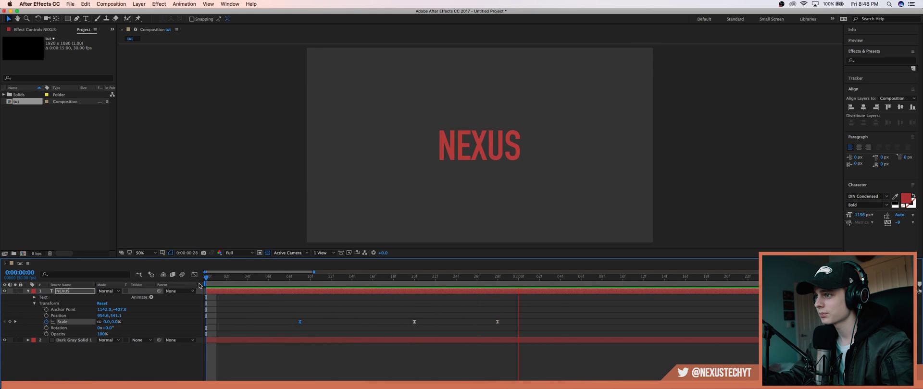
key("space")
key("space")
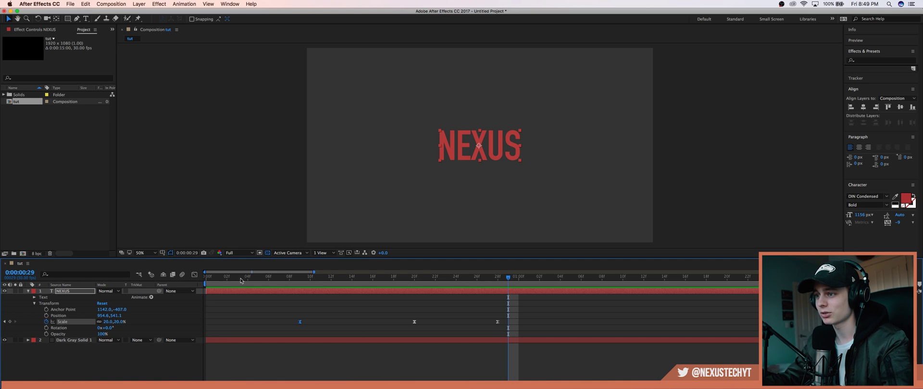
left_click(206, 280)
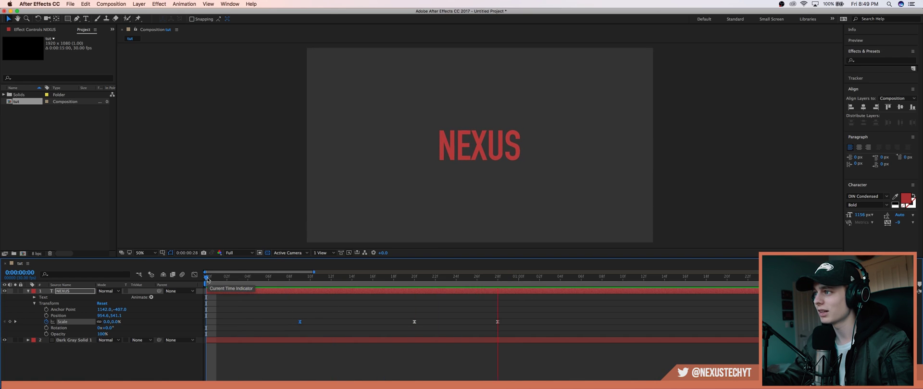
left_click_drag(207, 280, 219, 286)
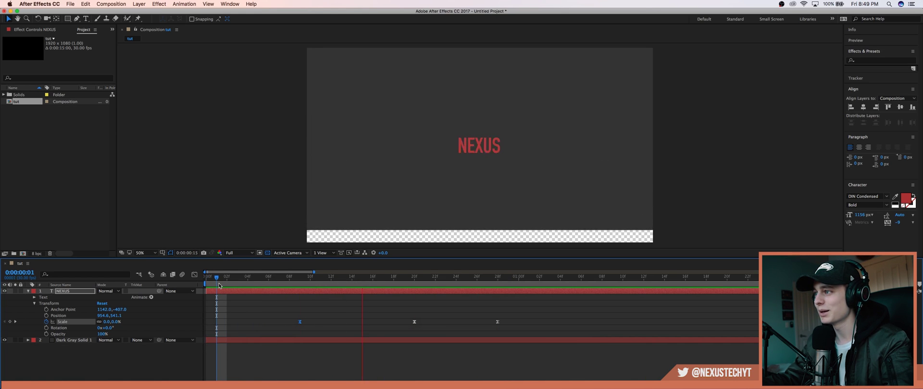